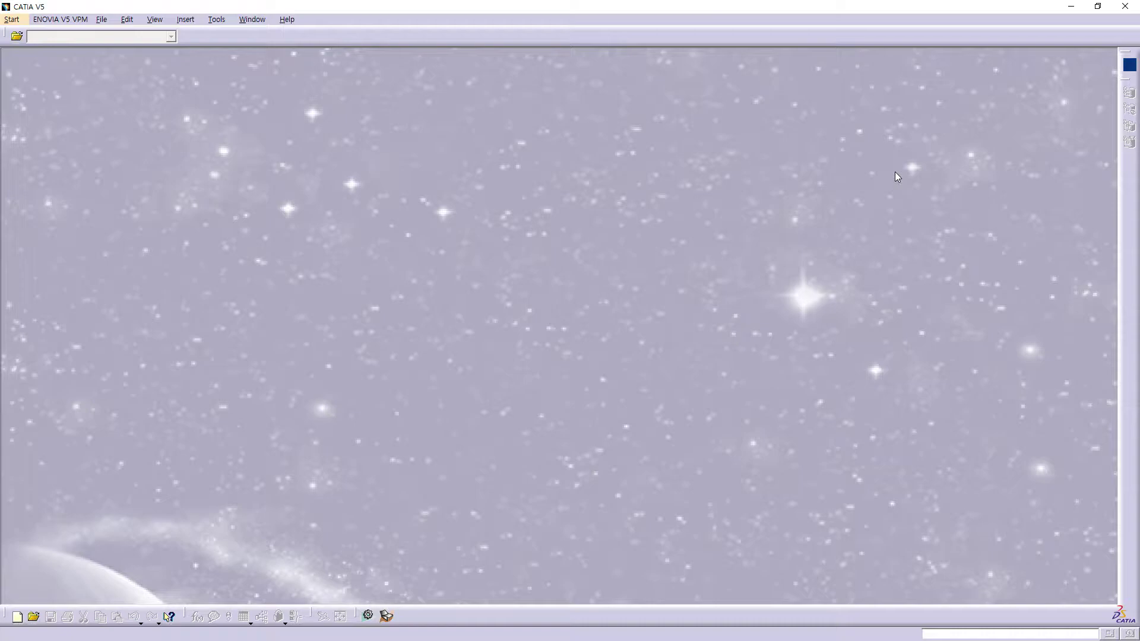
Create a new part named Part1 with a geometrical set and hybrid design disabled.
left_click(12, 19)
left_click(24, 34)
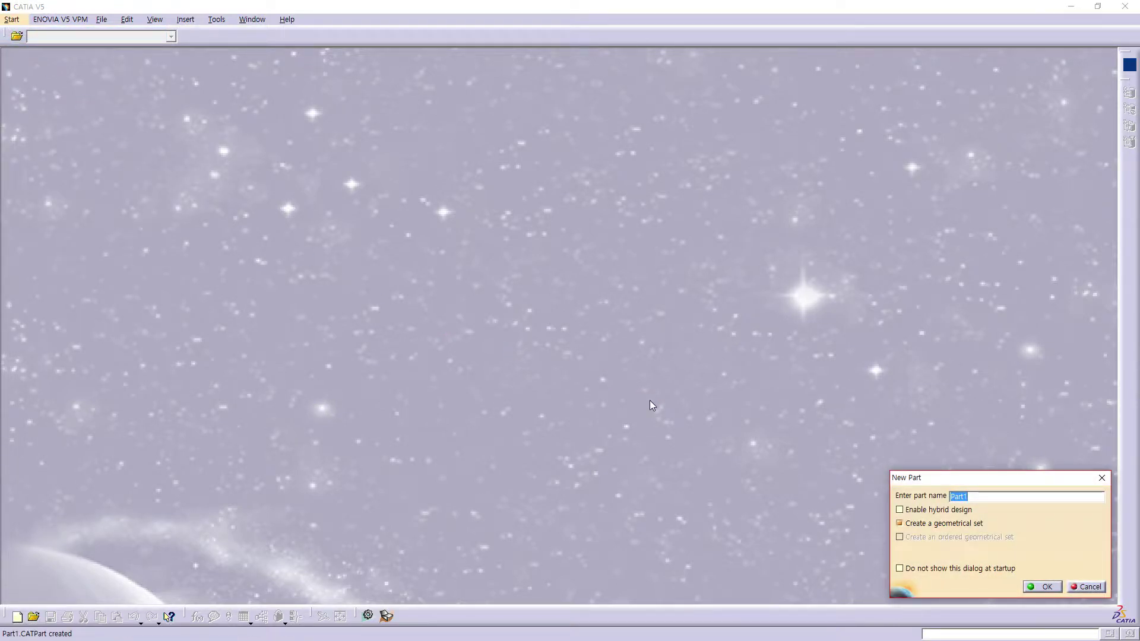
left_click(1040, 587)
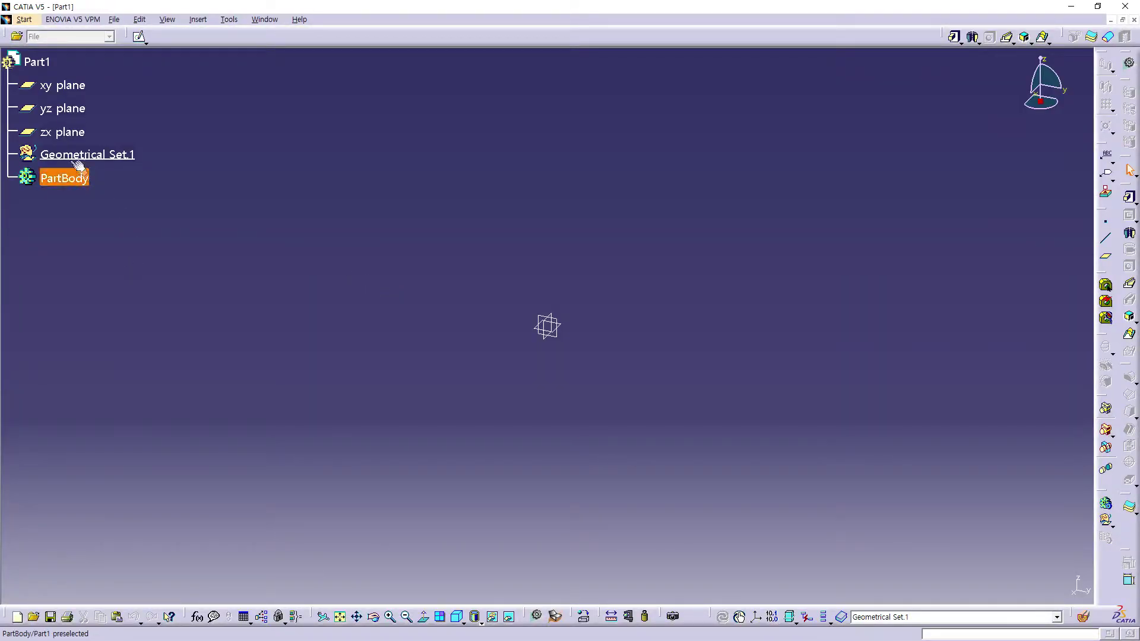
Start a positioned sketch on the xy plane with the H direction reversed and the axes swapped.
left_click(57, 87)
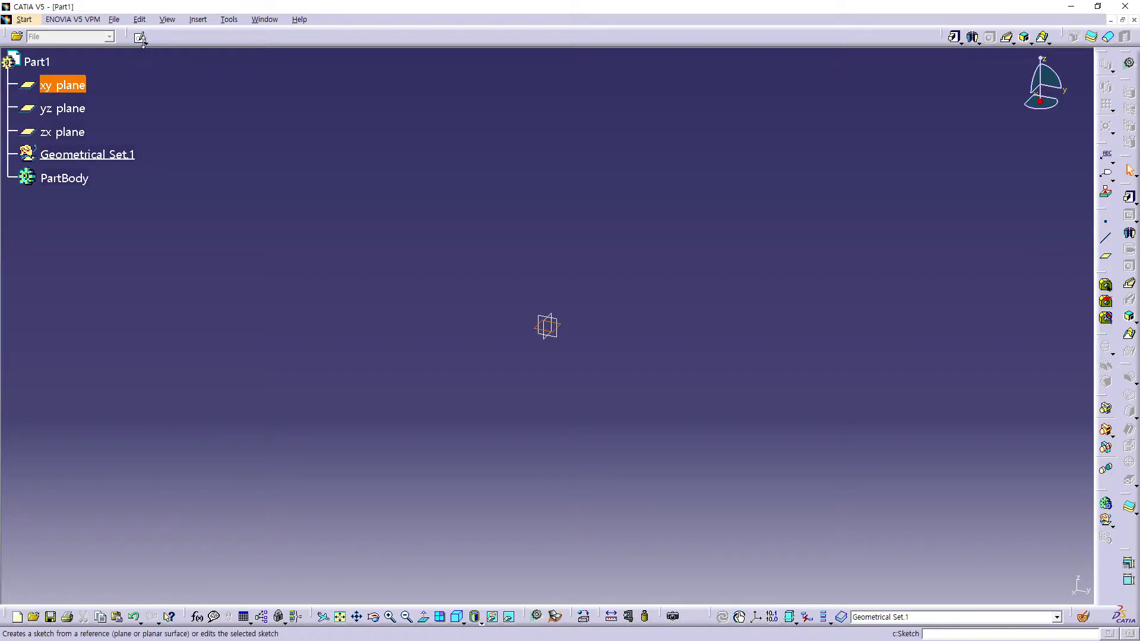
left_click(145, 41)
left_click(154, 75)
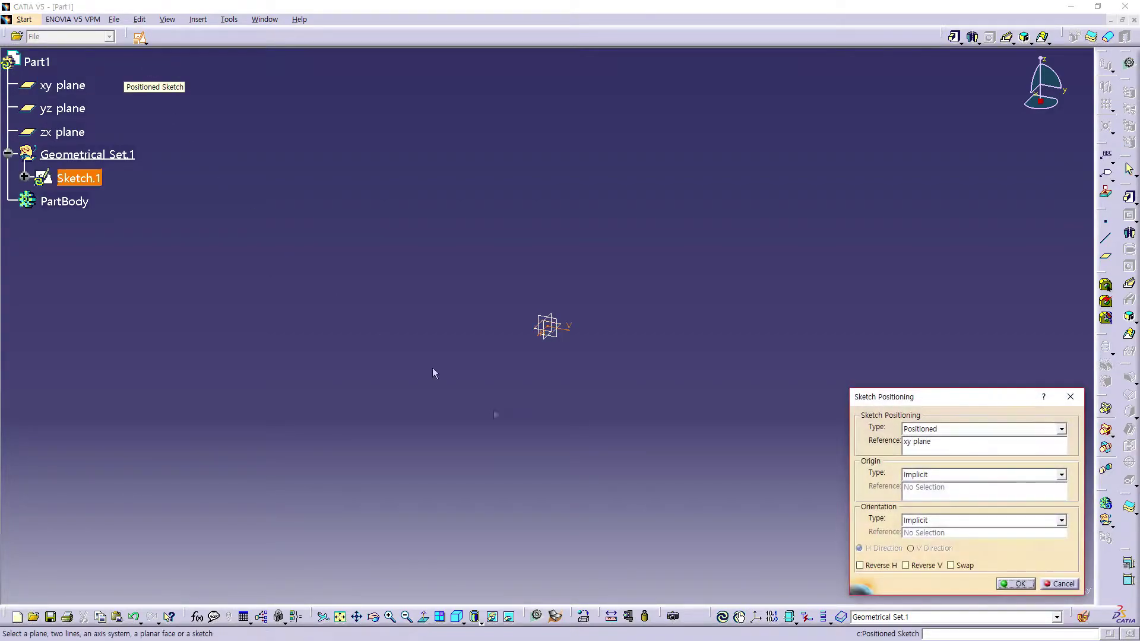
left_click(959, 565)
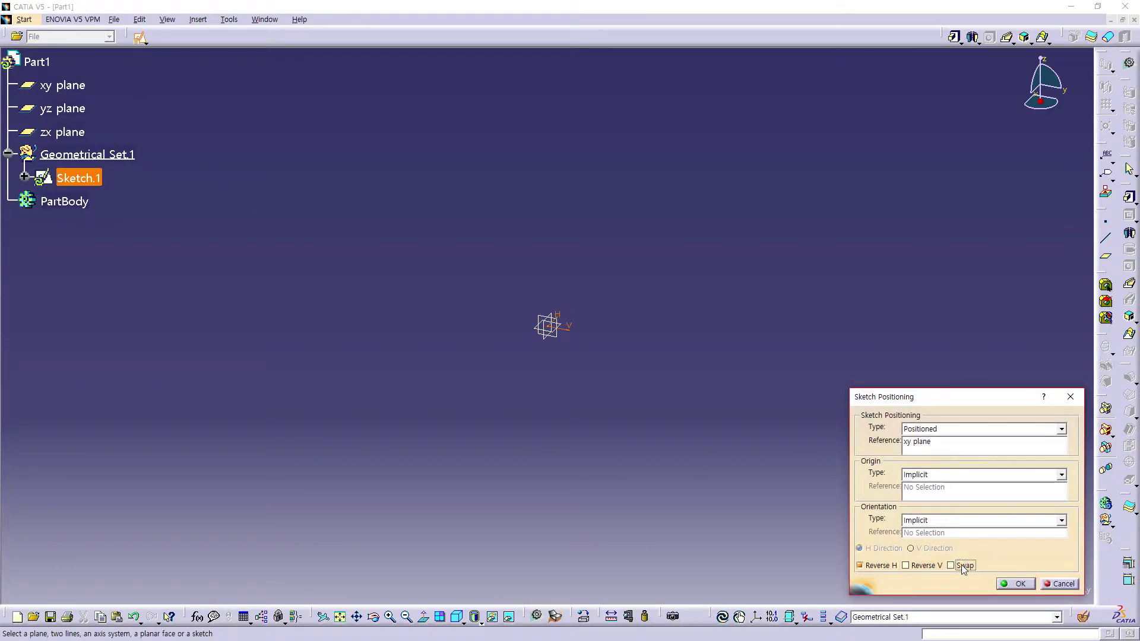
left_click(1016, 585)
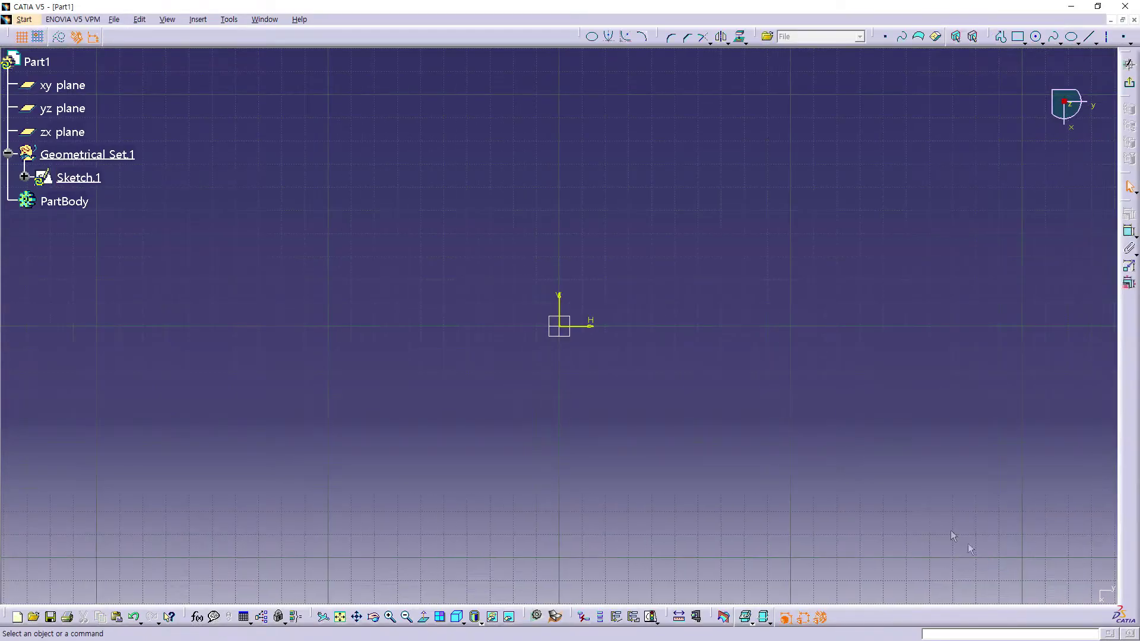
Sketch a rectangle about 56 mm high around the sketch origin.
left_click(1018, 37)
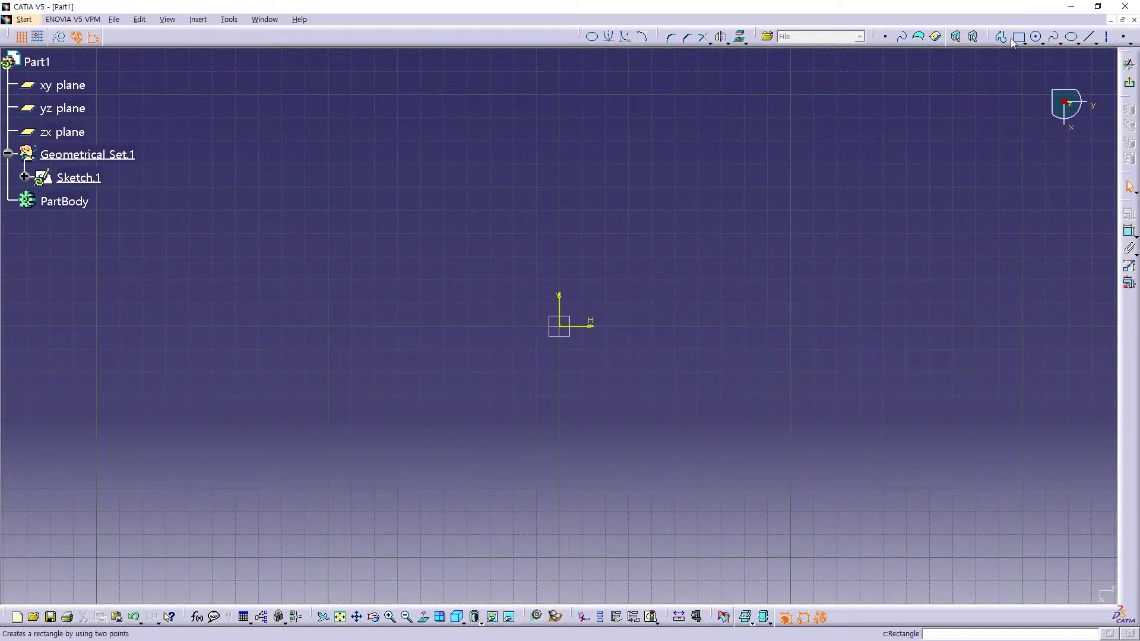
left_click(480, 269)
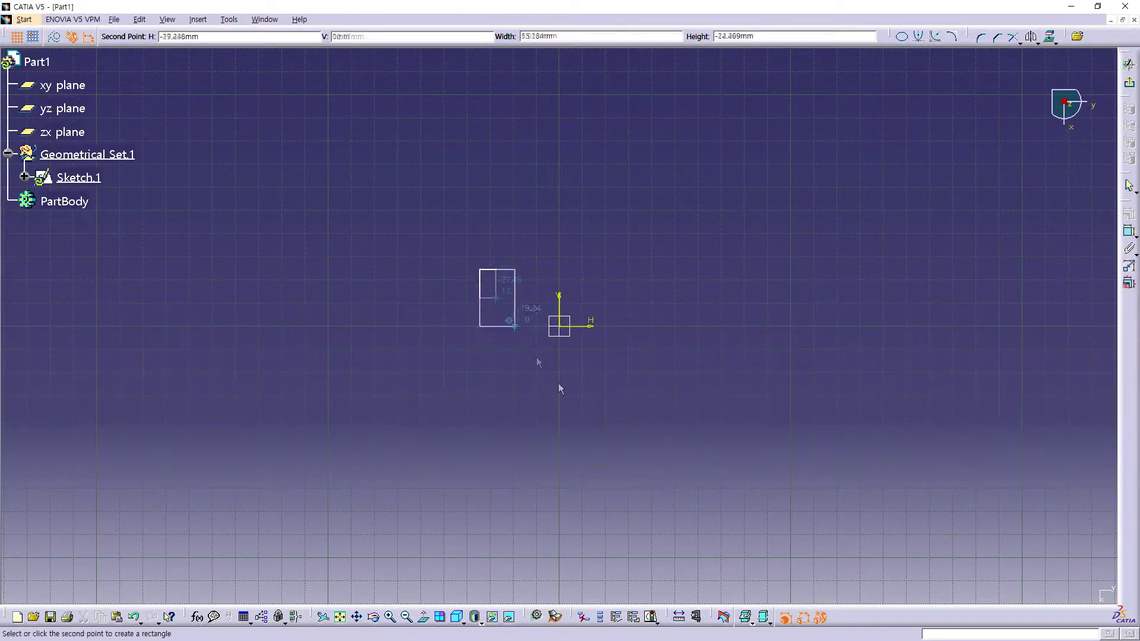
left_click(642, 399)
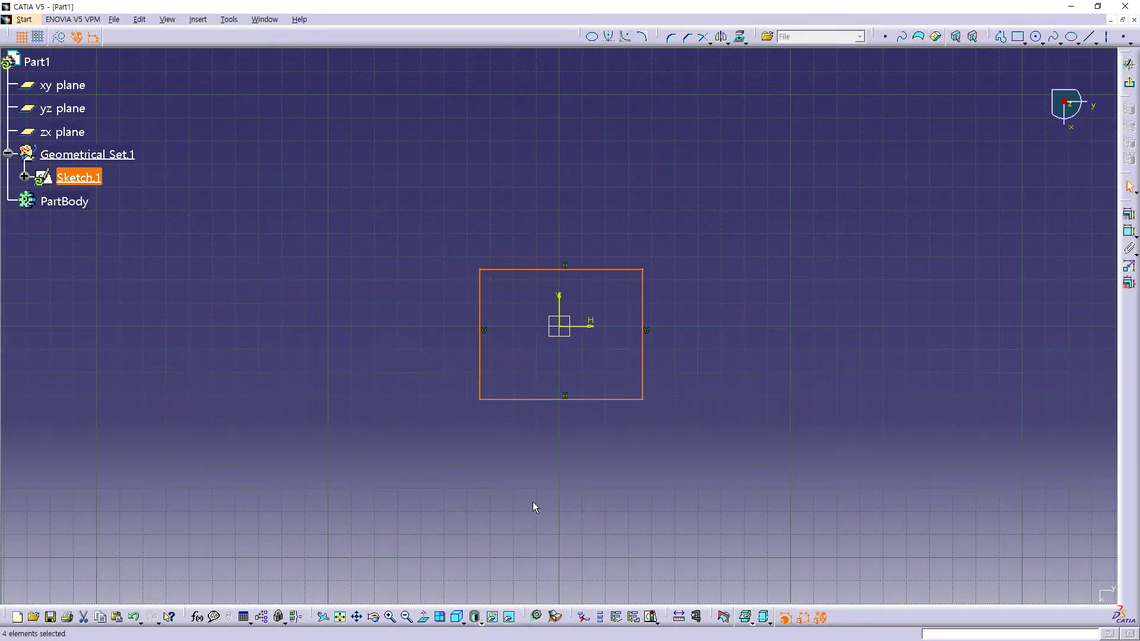
Dimension the rectangle's height and width, setting both to 50 mm.
left_click(642, 374)
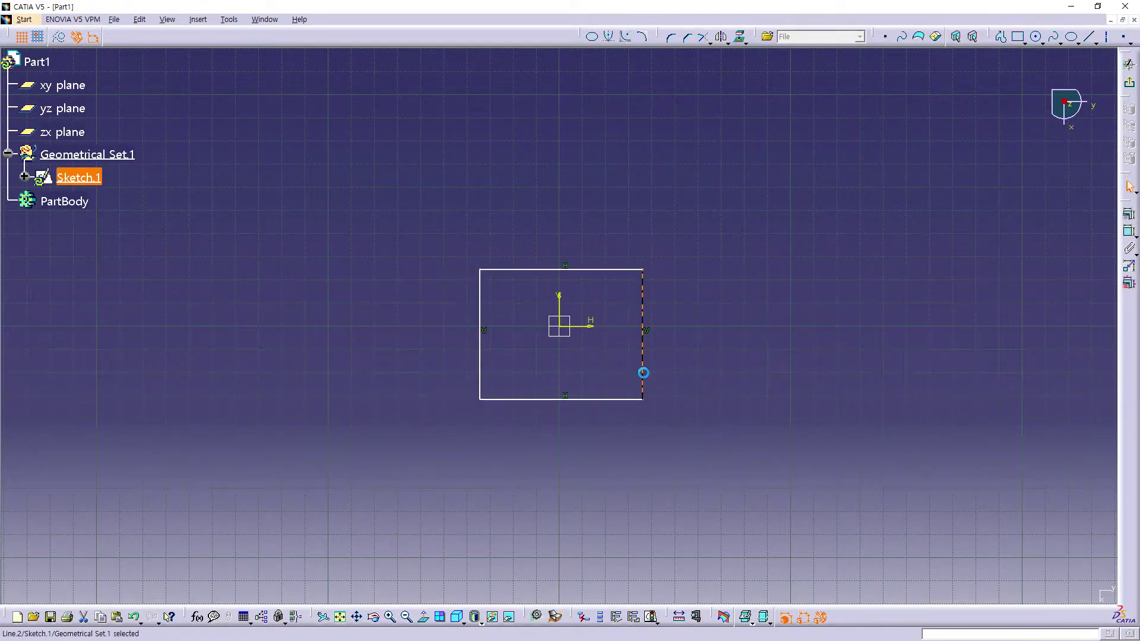
left_click(688, 345)
double_click(688, 345)
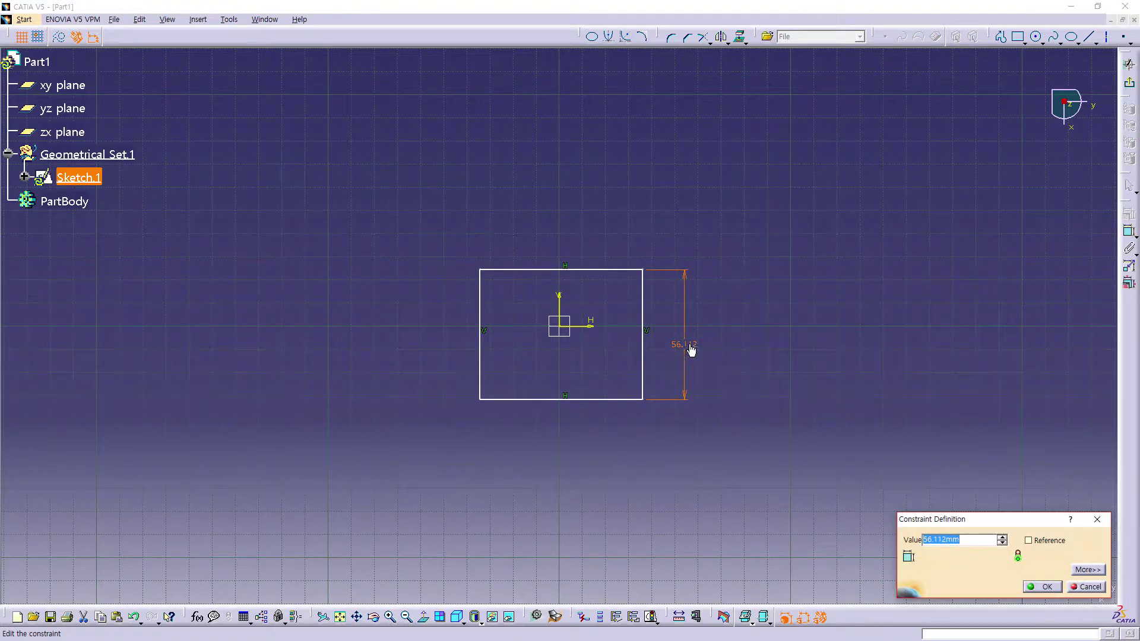
type("50")
key("Return")
left_click(582, 284)
left_click(567, 229)
double_click(569, 231)
type("50")
key("Return")
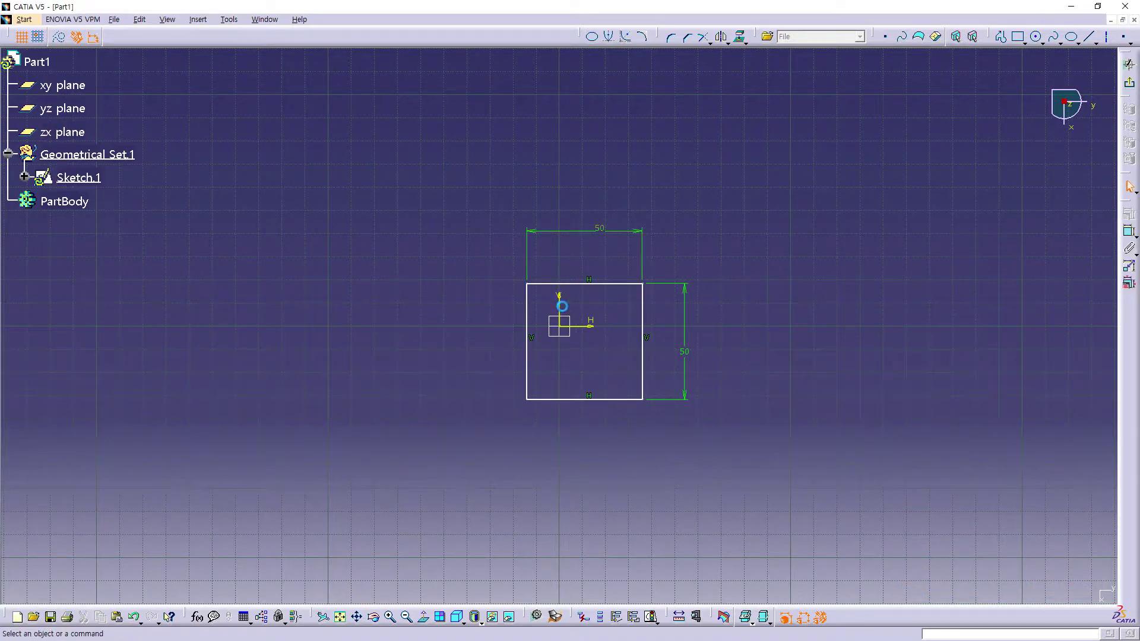
Dimension the square's left edge from the vertical axis and set the distance to 25 mm.
left_click(526, 318)
right_click(531, 187)
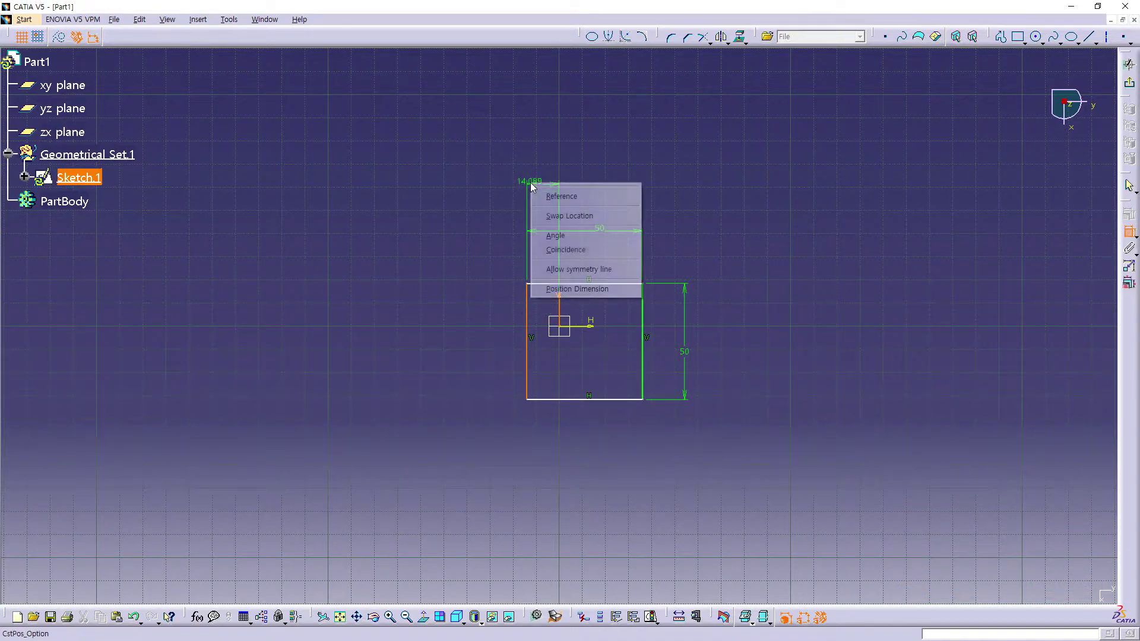
left_click(528, 169)
left_click(478, 166)
double_click(487, 170)
type("25")
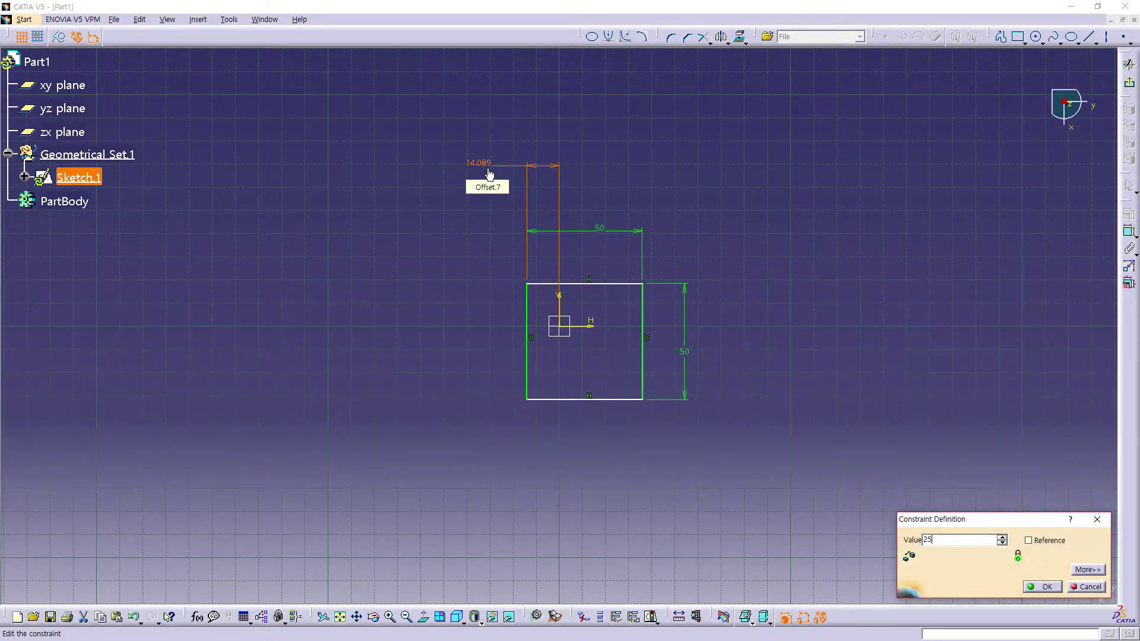
key("Return")
Set the square's upper edge 25 mm from the horizontal axis and exit the sketch.
left_click(582, 328)
left_click(595, 285)
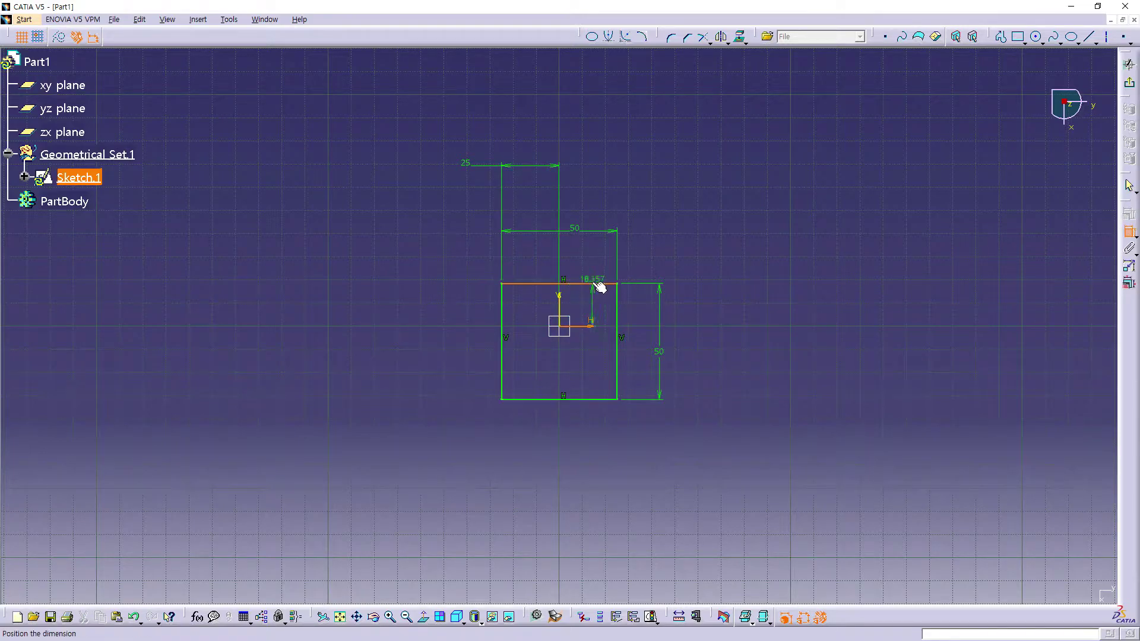
left_click(438, 221)
double_click(439, 220)
type("25")
key("Return")
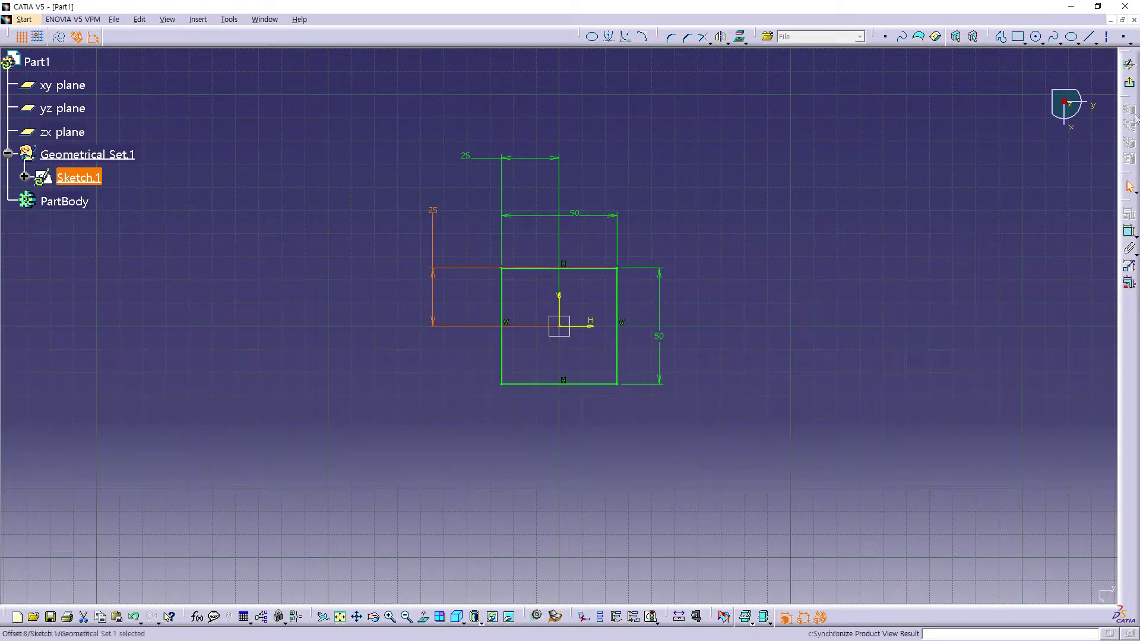
left_click(1129, 64)
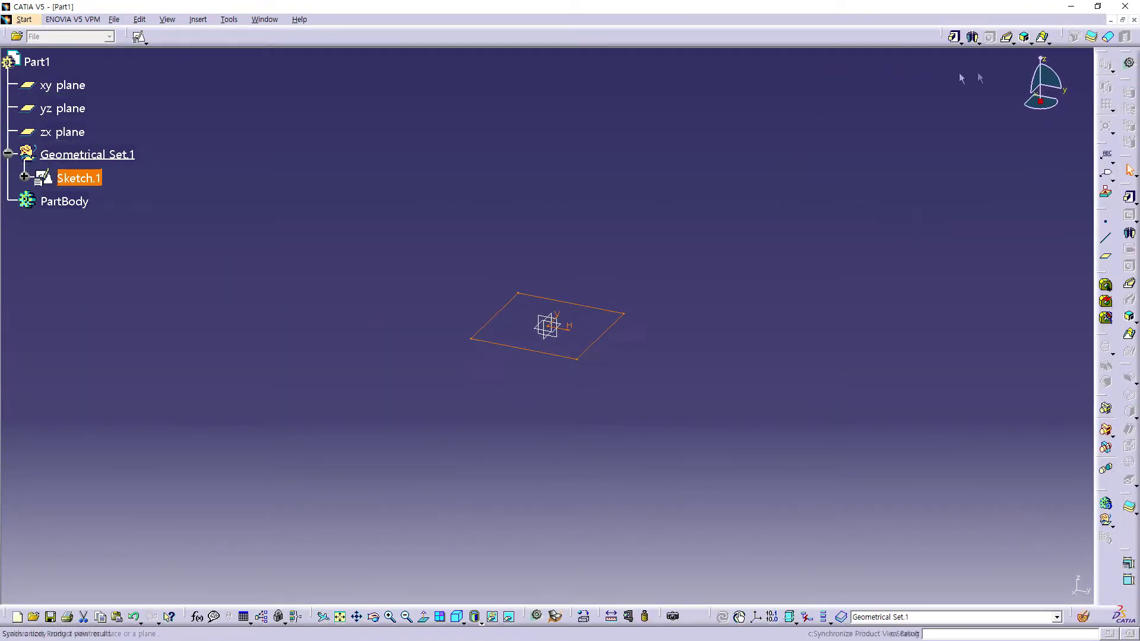
Pad the square sketch with a length of 25 mm and mirrored extent.
left_click(955, 36)
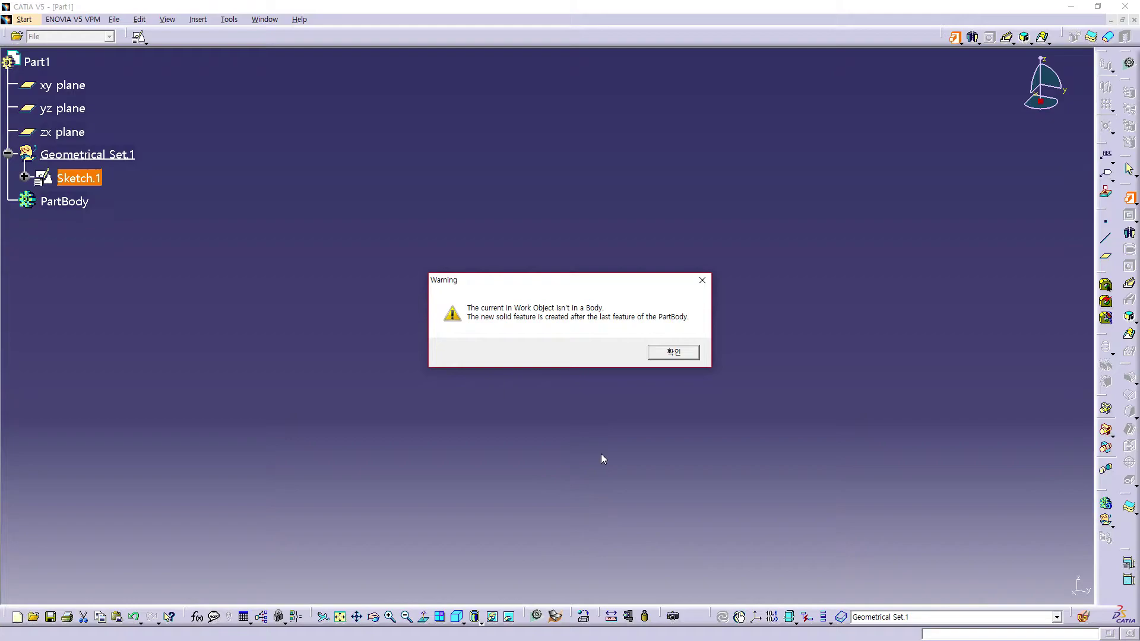
left_click(673, 353)
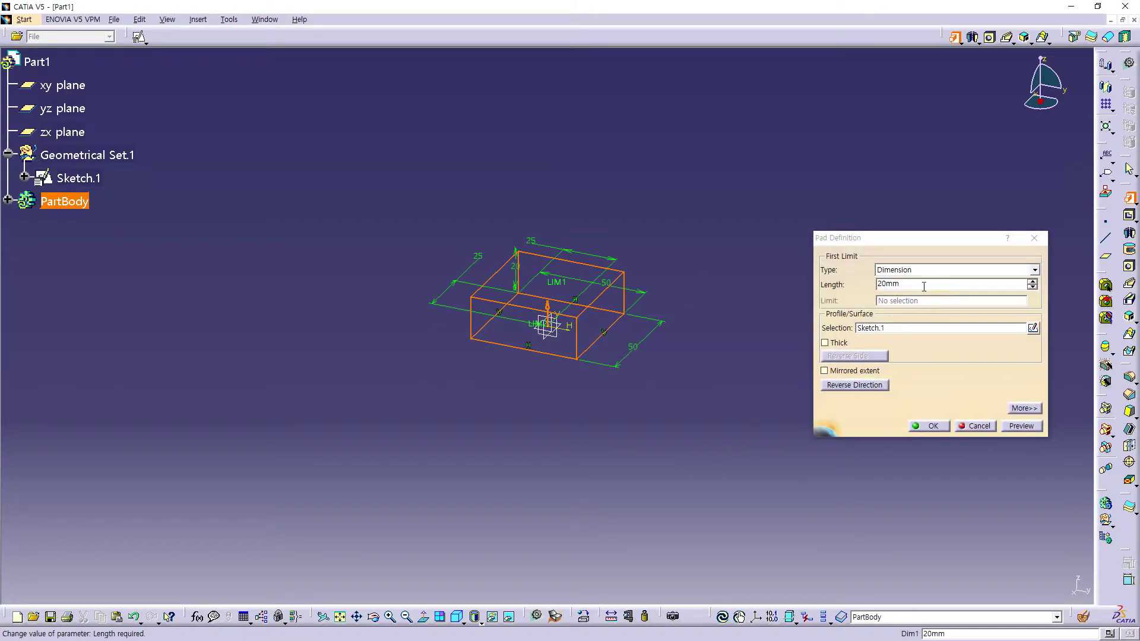
left_click(846, 371)
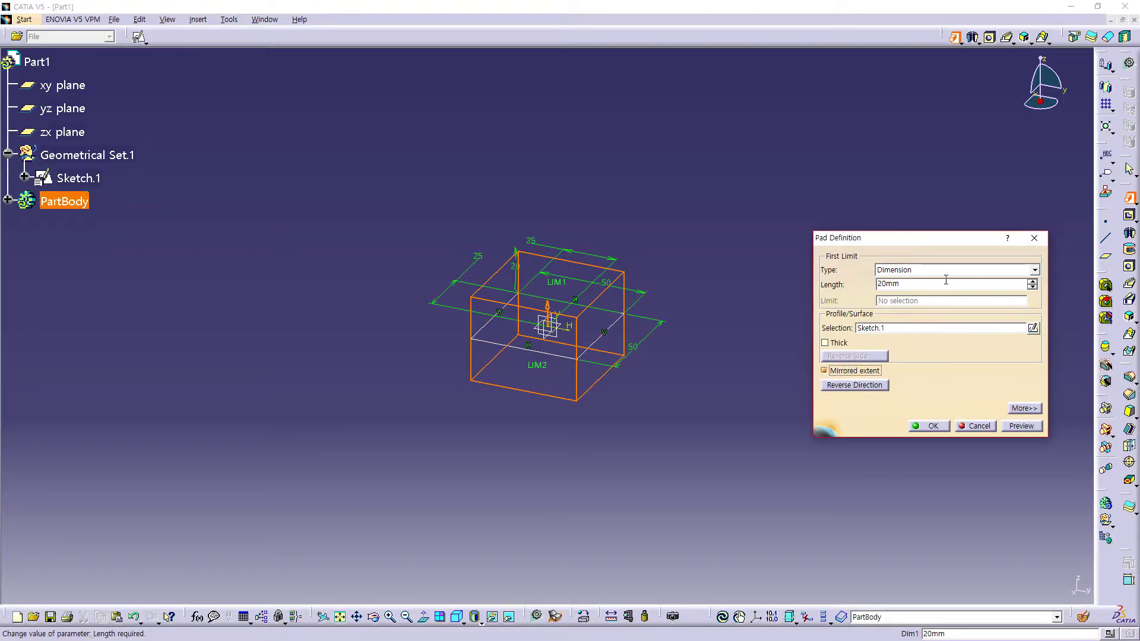
type("25")
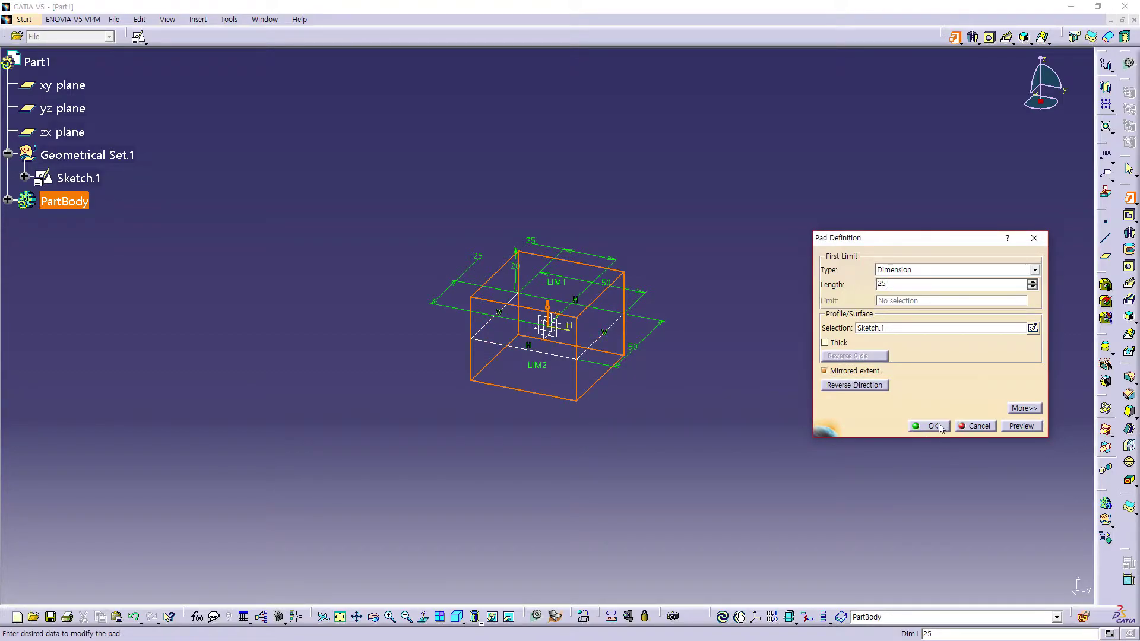
left_click(924, 427)
middle_click_drag(367, 320, 522, 356)
left_click(613, 334)
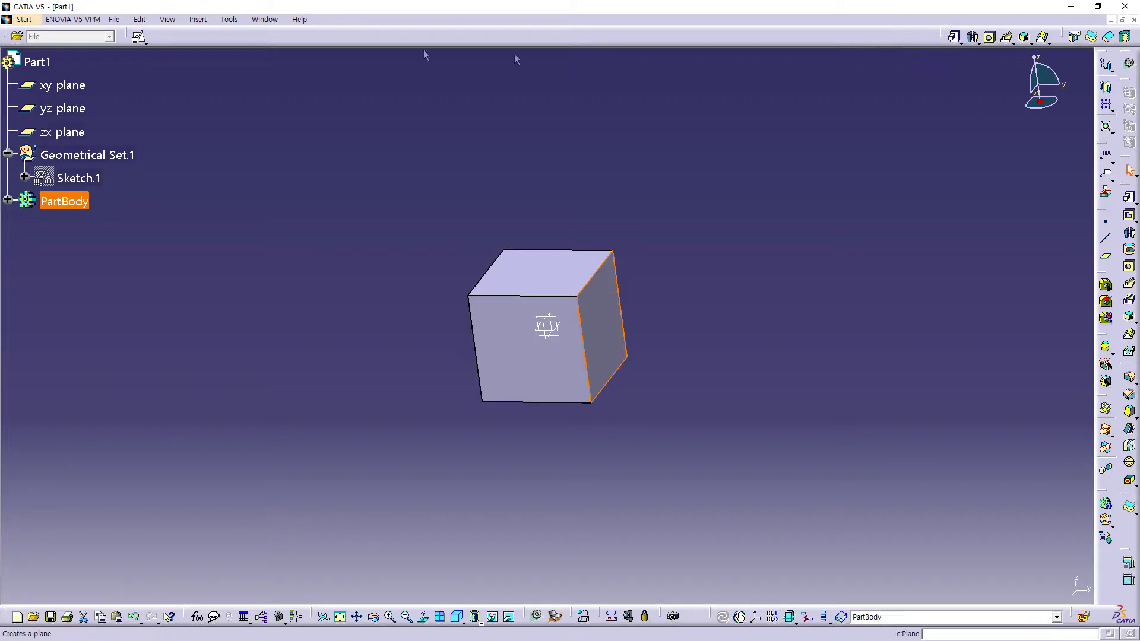
left_click(142, 32)
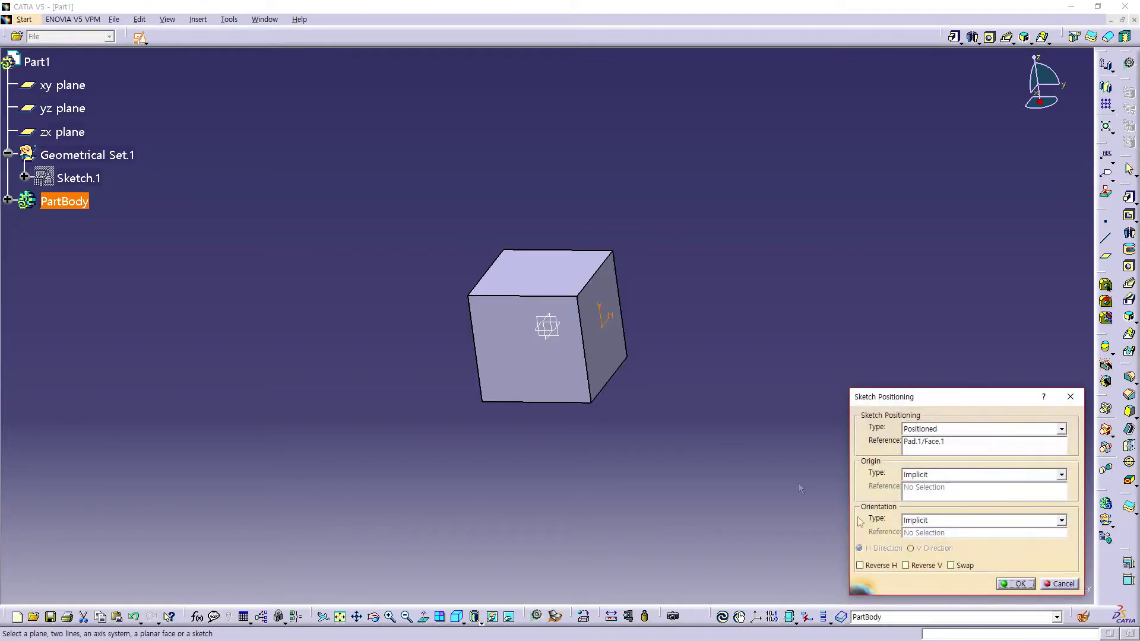
left_click(1009, 585)
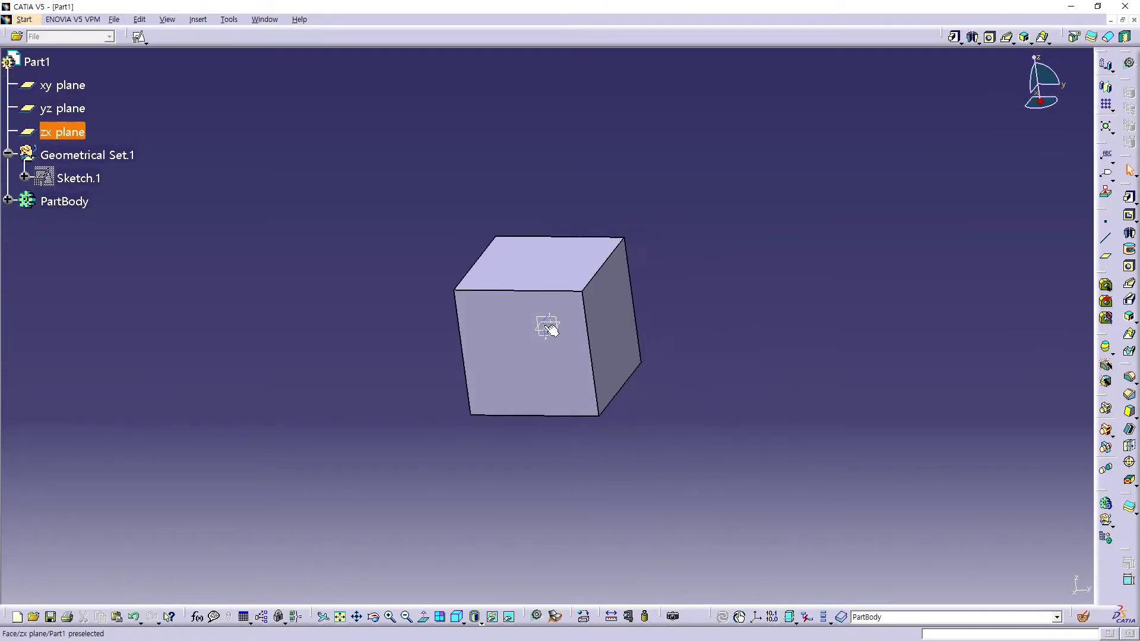
Start a positioned sketch on the zx plane with the default origin and orientation.
left_click(548, 343)
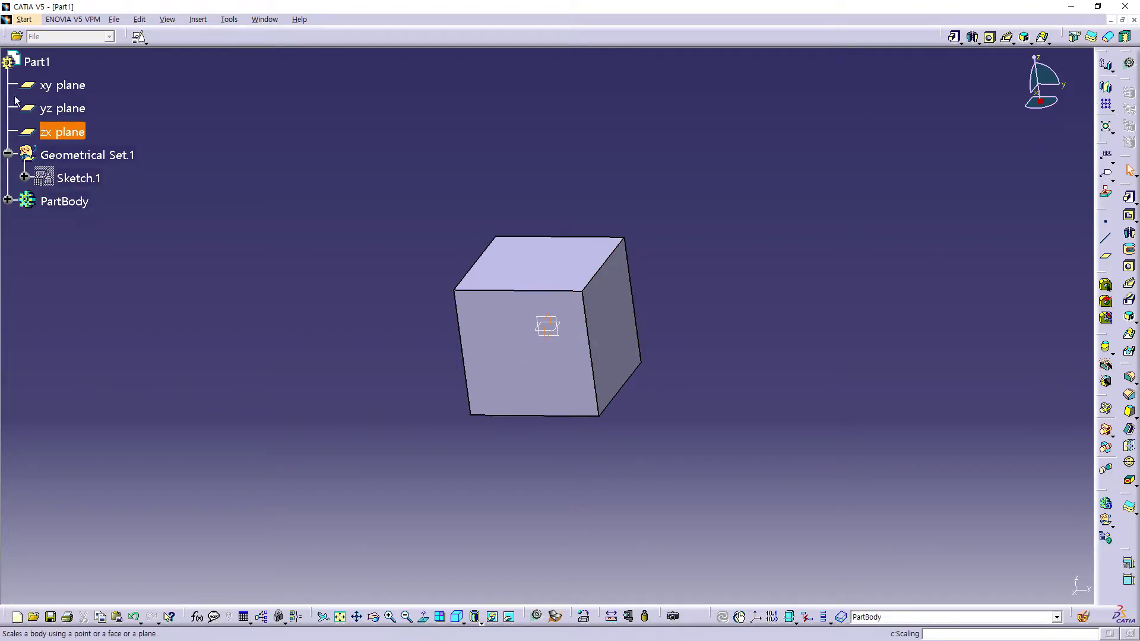
left_click(138, 37)
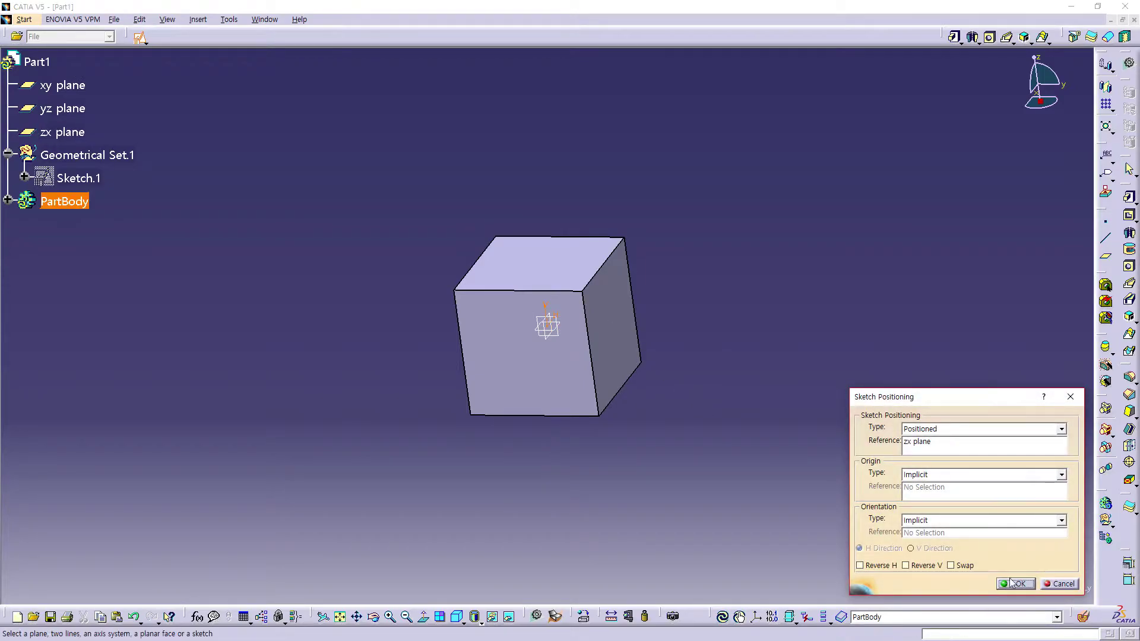
left_click(1017, 586)
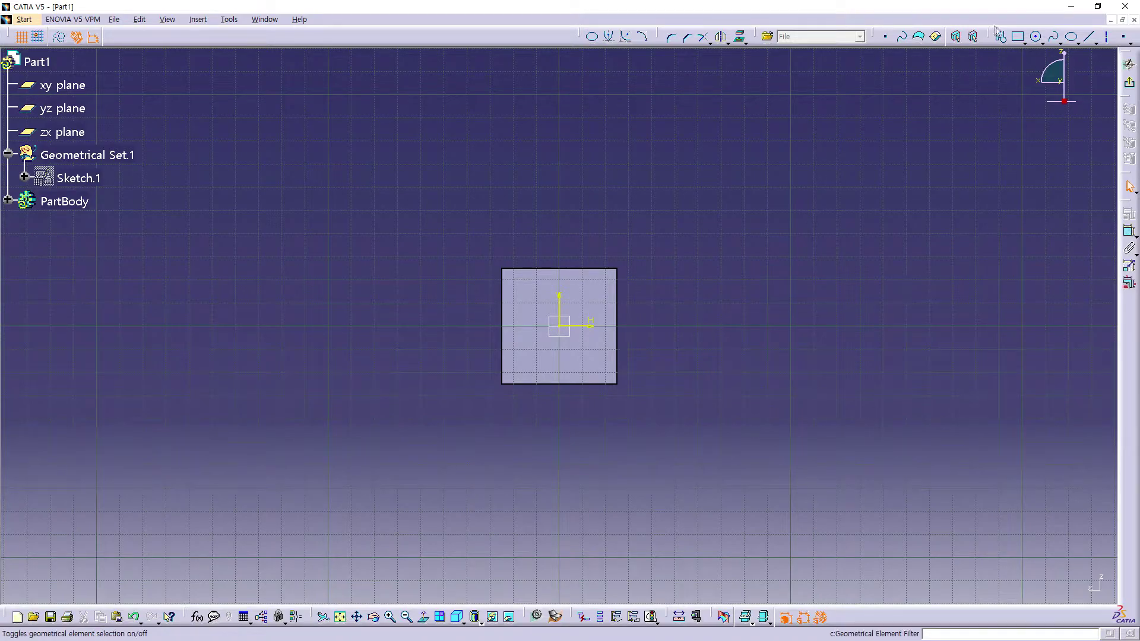
left_click(1090, 37)
left_click(1091, 38)
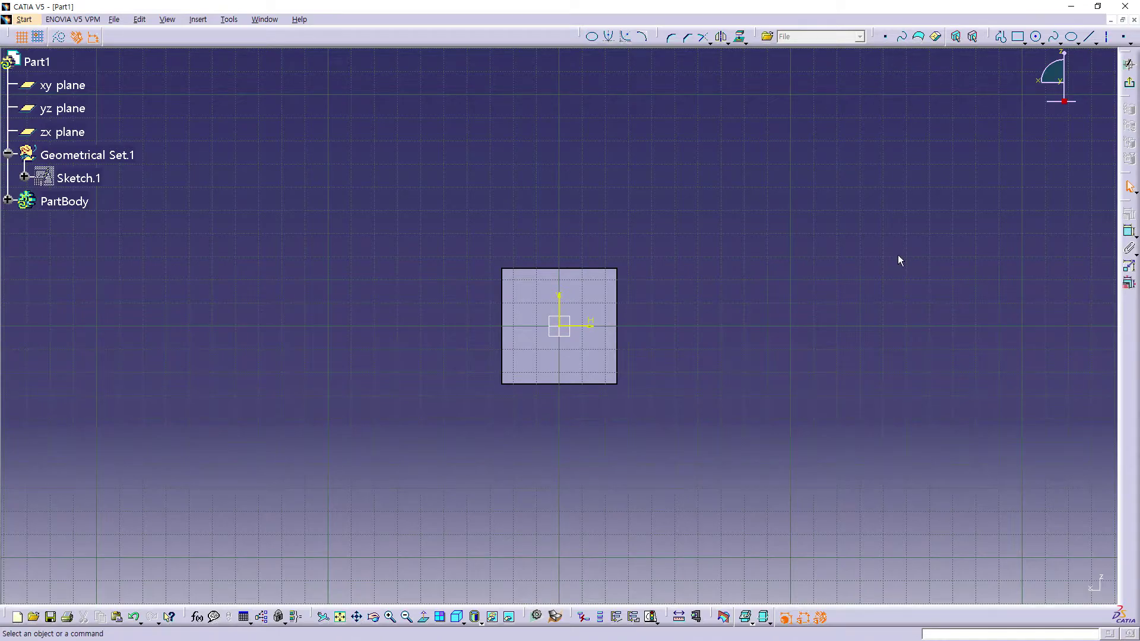
left_click(1020, 38)
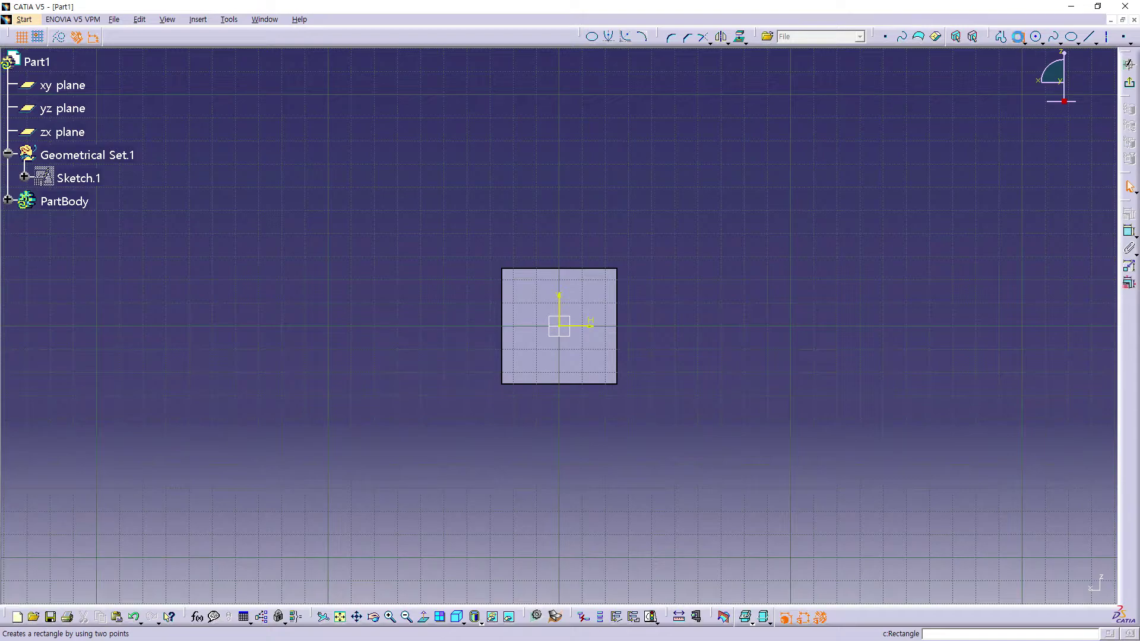
left_click(619, 326)
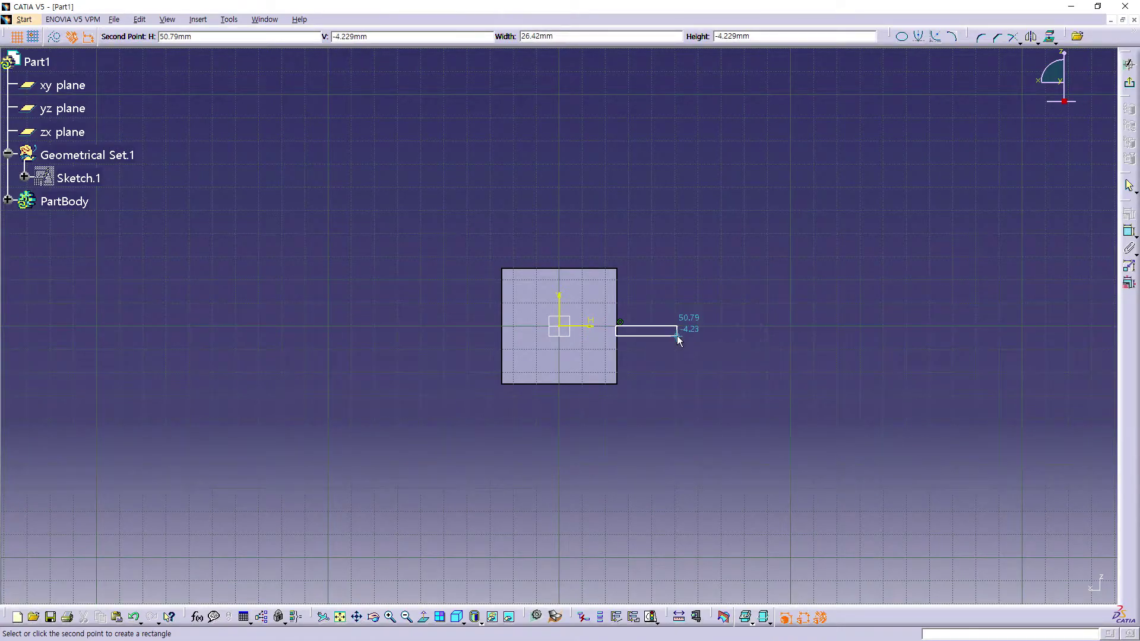
key("Escape")
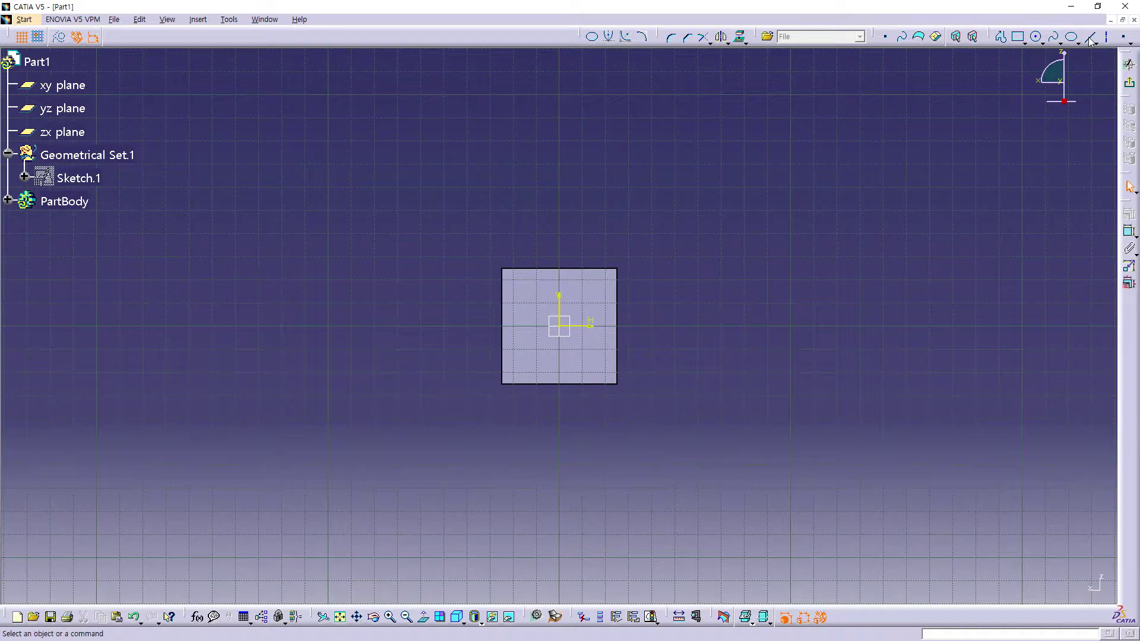
left_click(1054, 36)
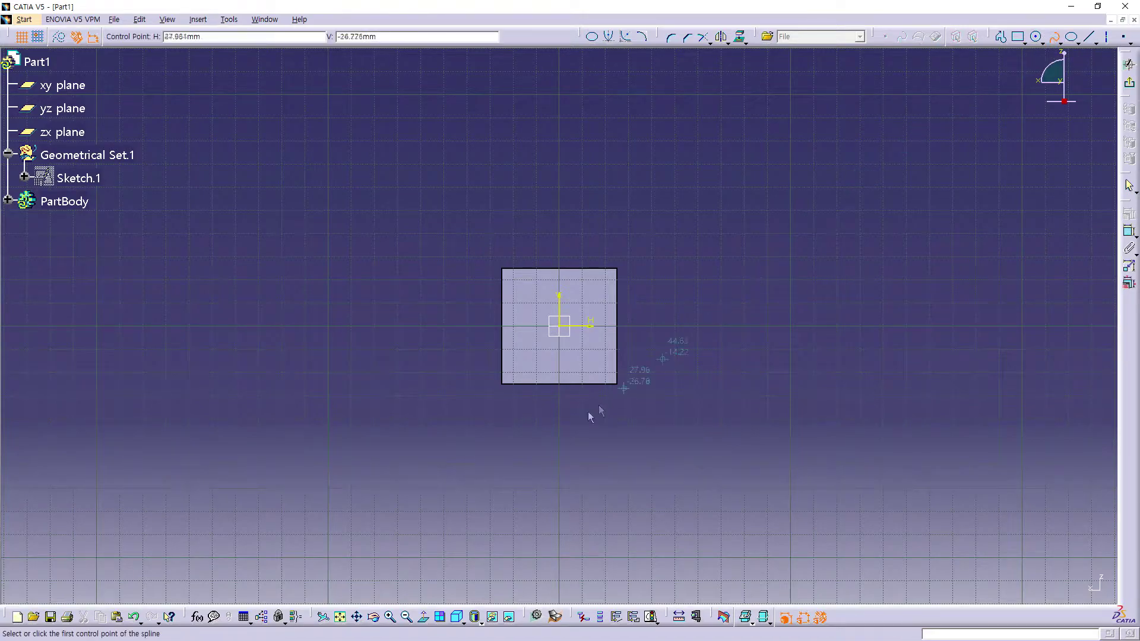
left_click(617, 326)
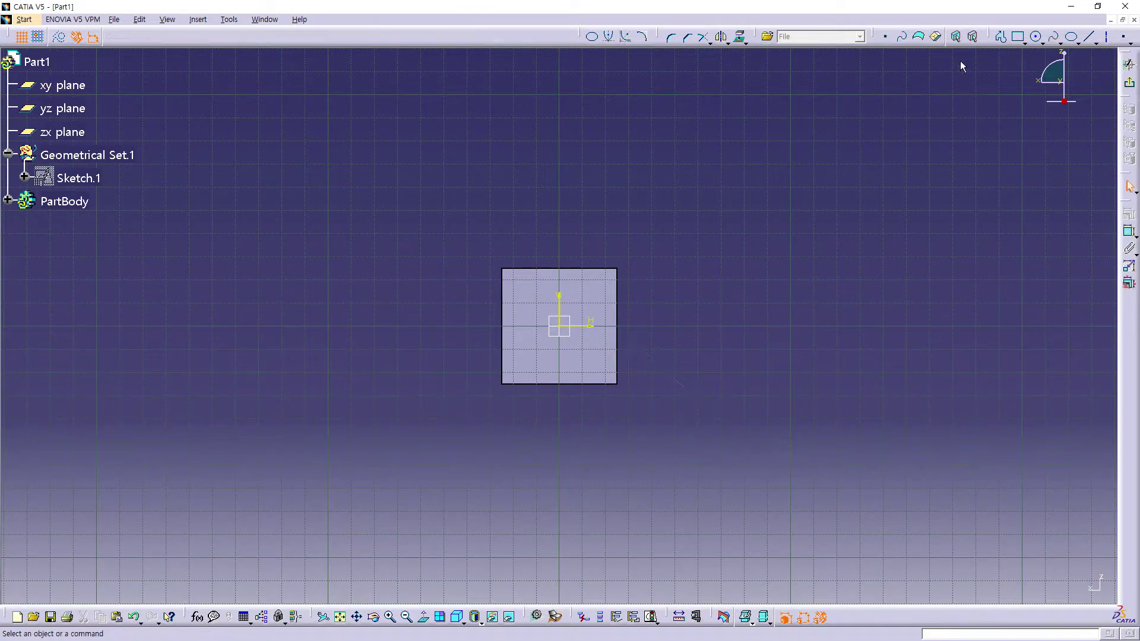
Sketch a closed four-sided profile about 16 mm wide, sloping down from the upper half of the cube's right edge.
left_click(1001, 36)
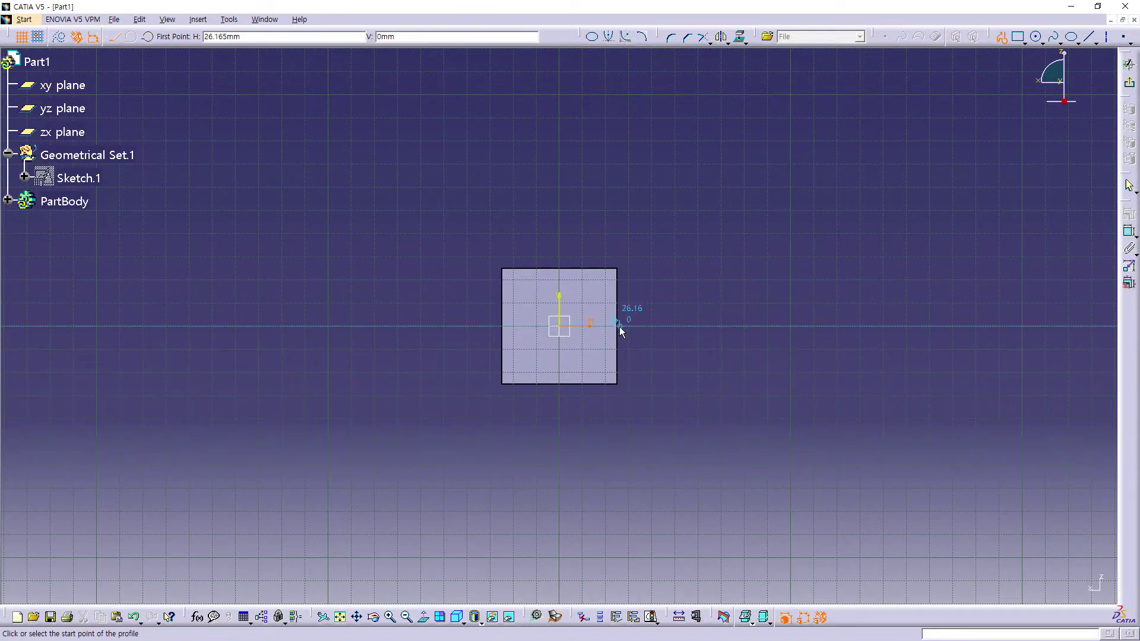
left_click(620, 327)
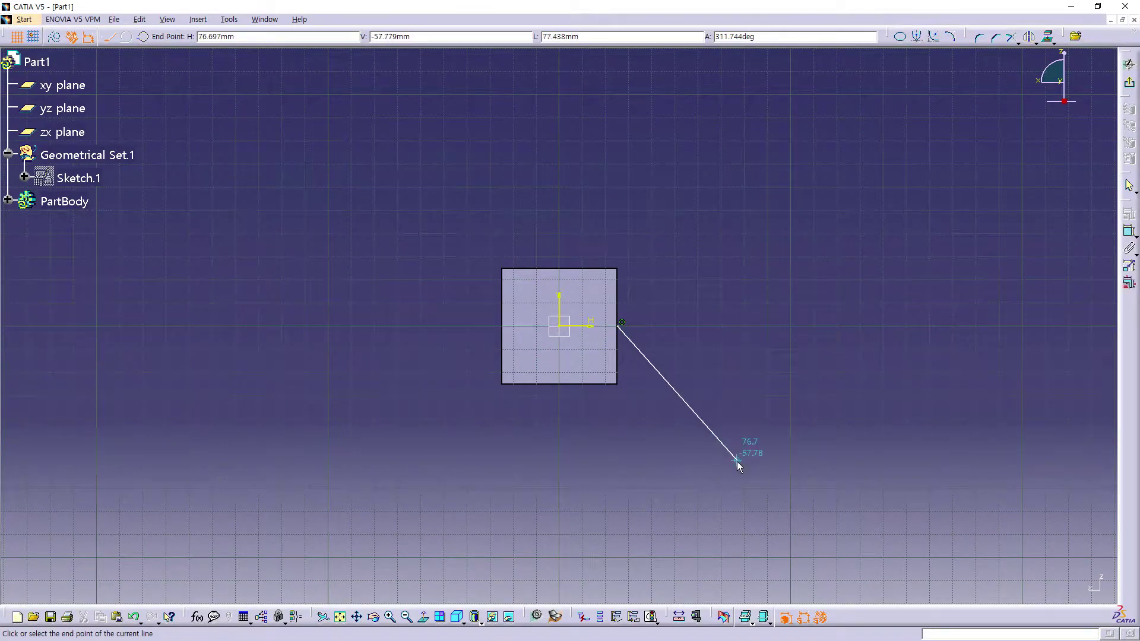
left_click(770, 502)
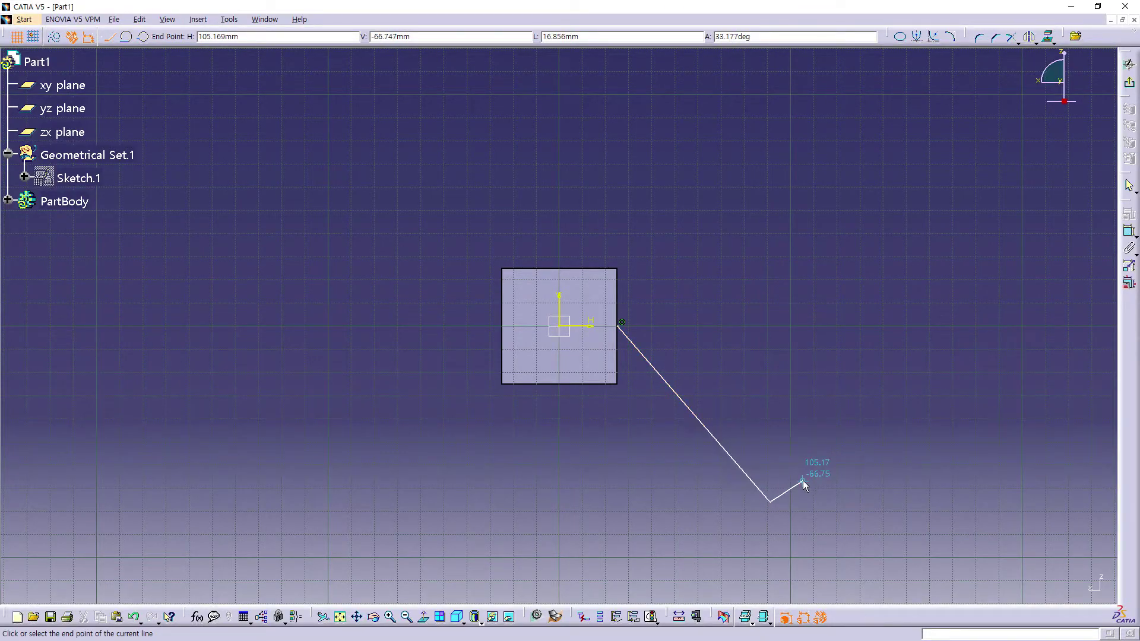
left_click(798, 479)
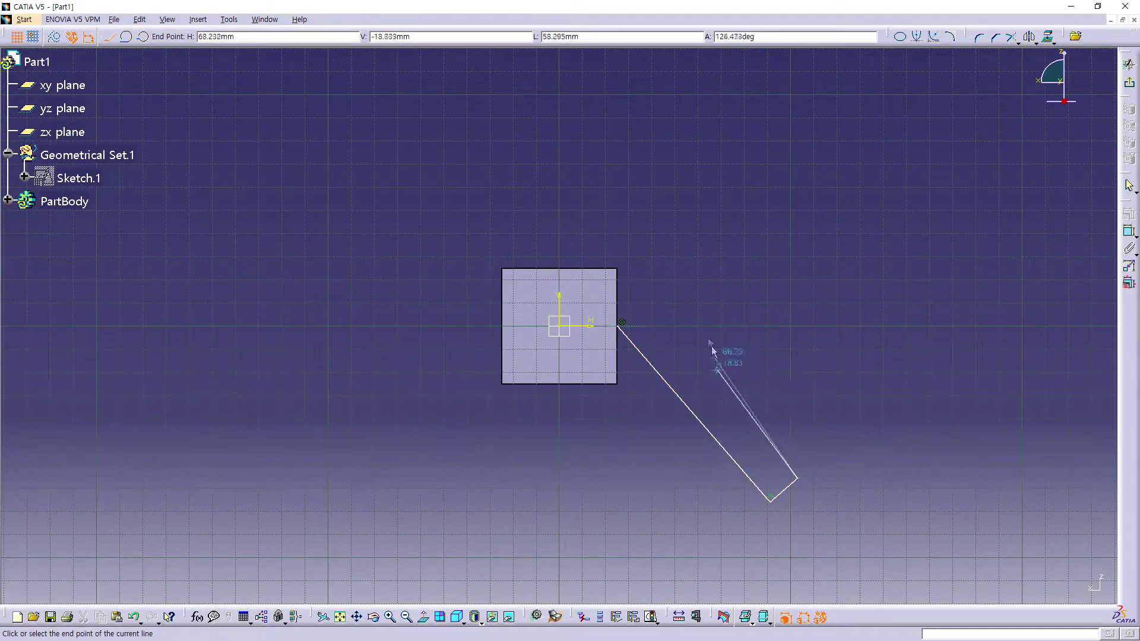
left_click(619, 272)
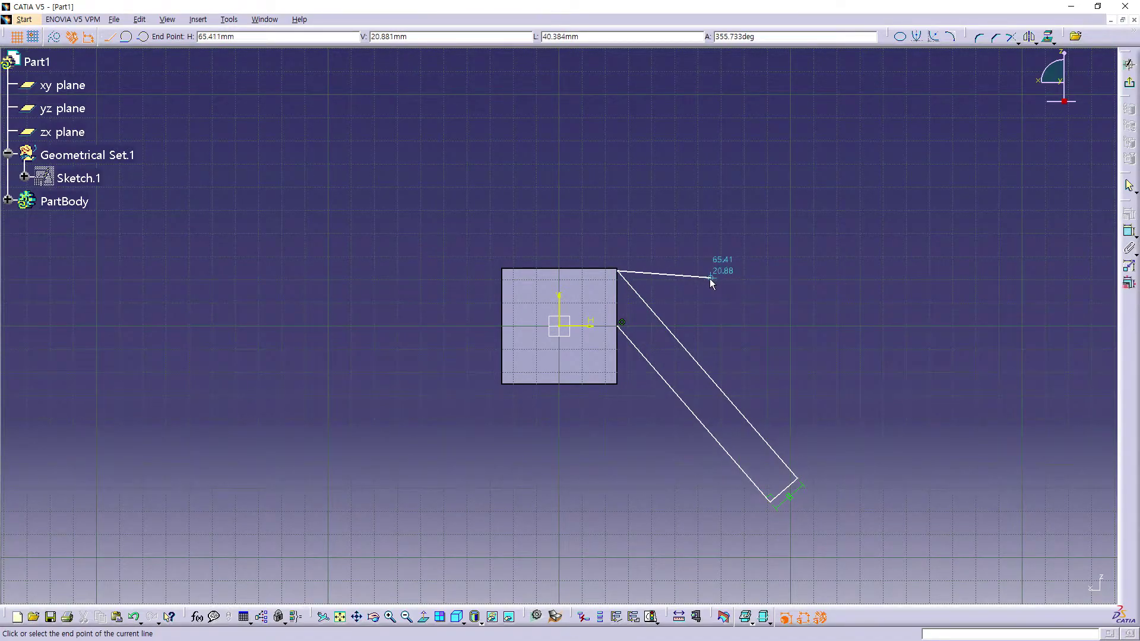
left_click(623, 327)
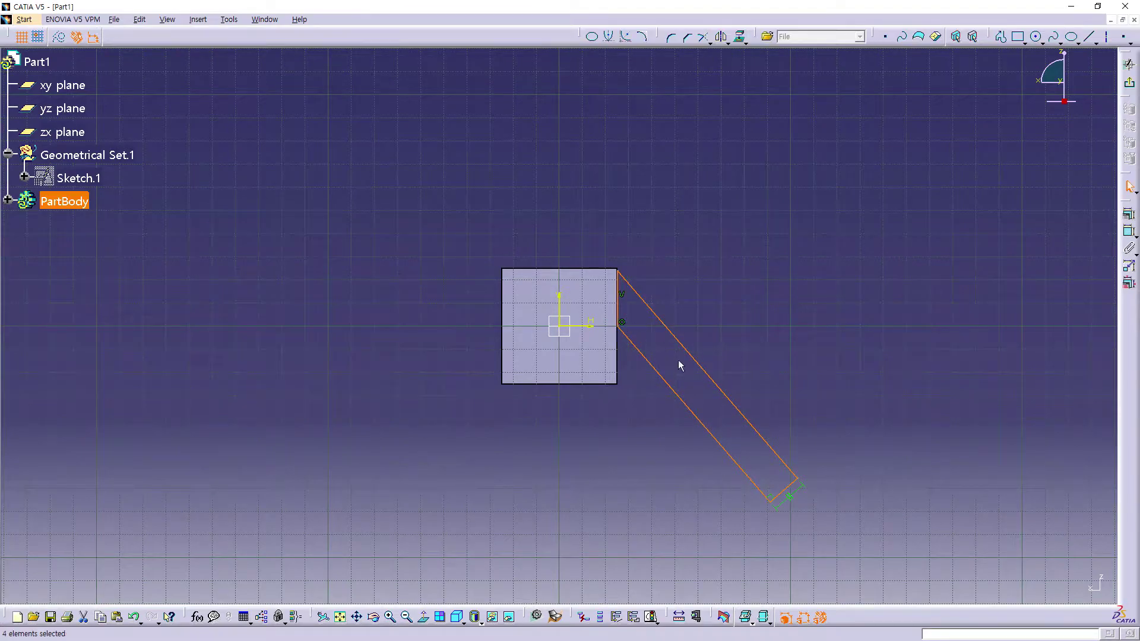
Dimension the profile's short vertical edge from the vertical axis and set the distance to 25 mm.
left_click(663, 318)
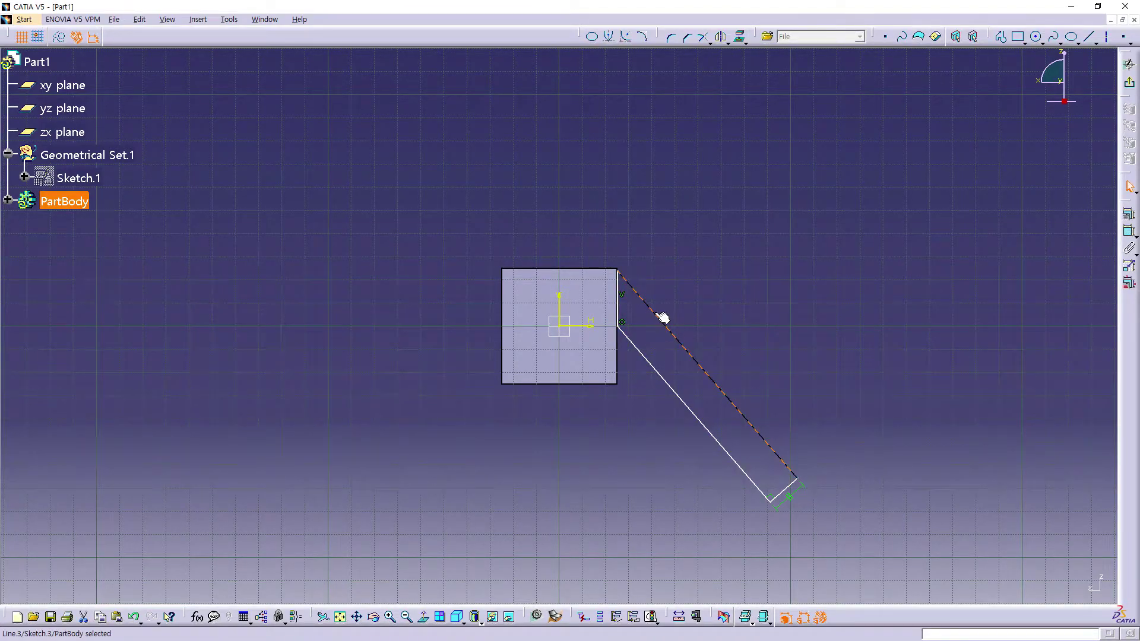
left_click(626, 316)
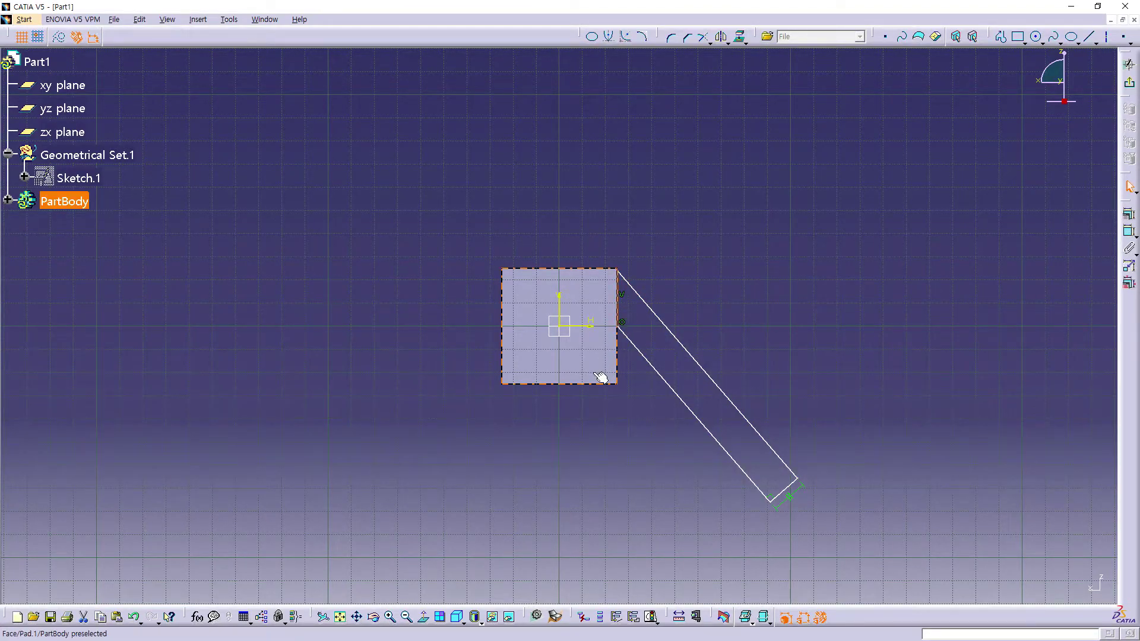
left_click(560, 314)
left_click(585, 221)
double_click(588, 220)
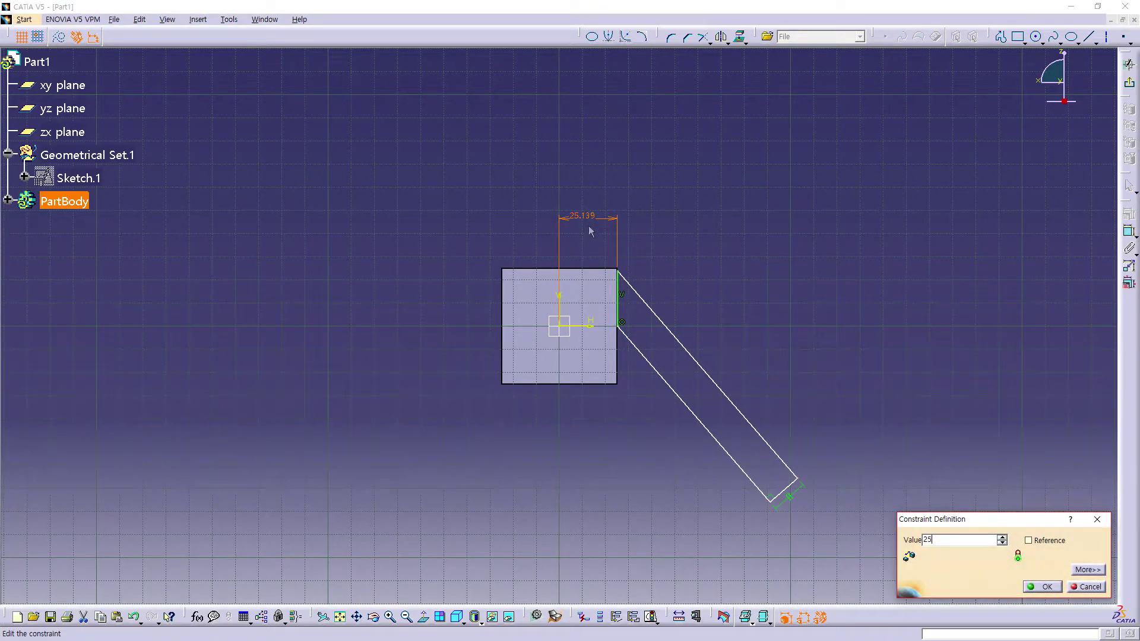
key("Return")
Set the distance between the profile's two long sloping lines to 15 mm and exit the sketch.
left_click(674, 389)
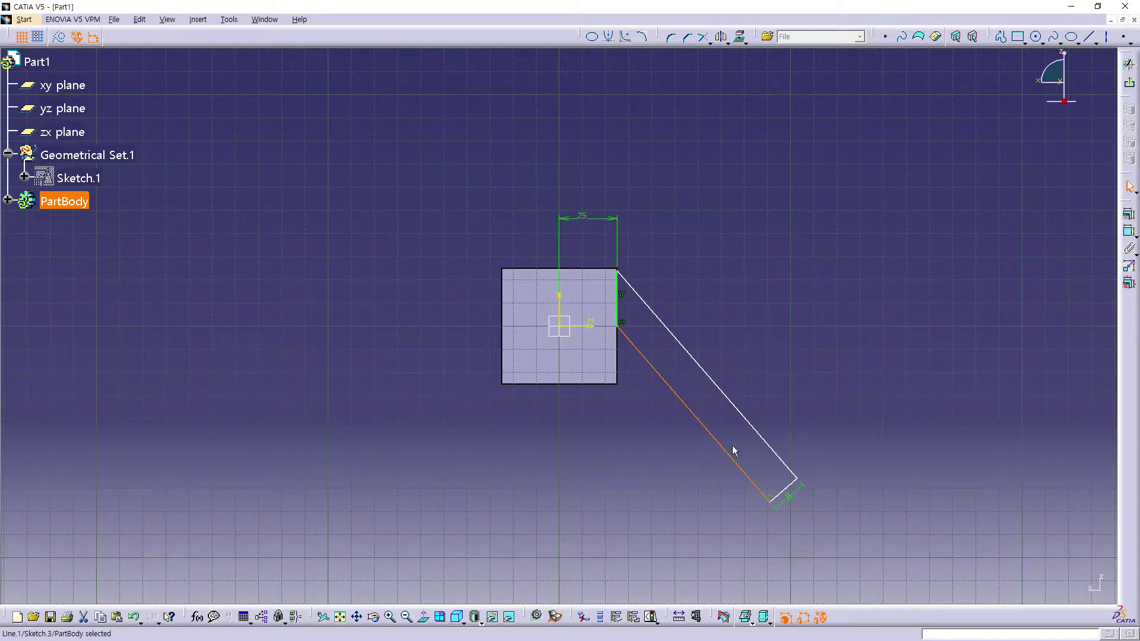
left_click(722, 390)
left_click(699, 394)
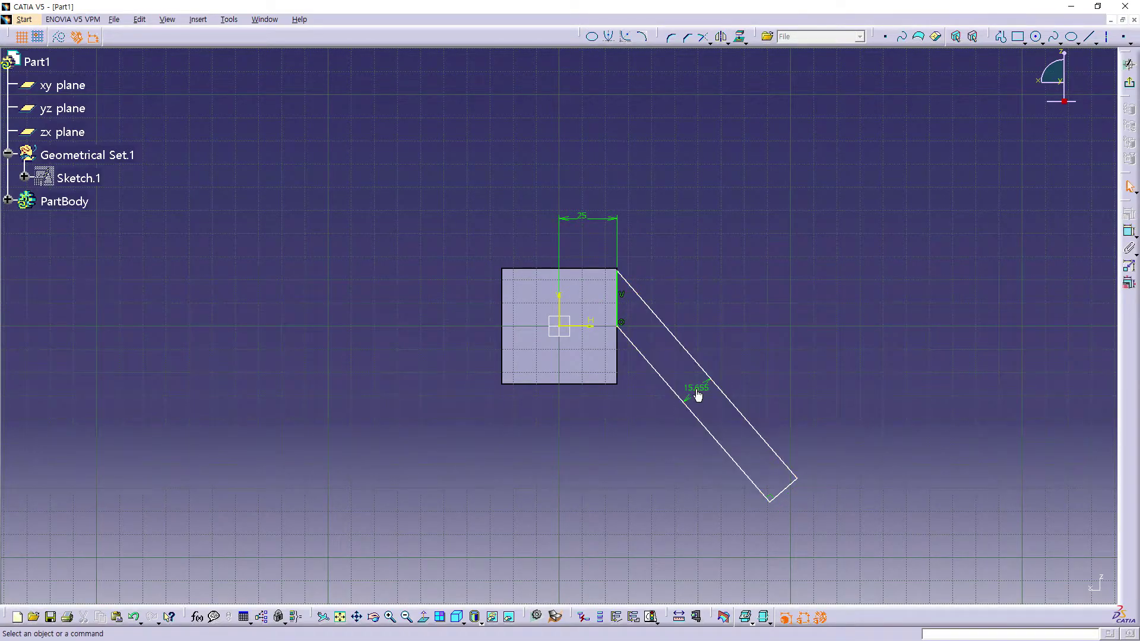
double_click(699, 395)
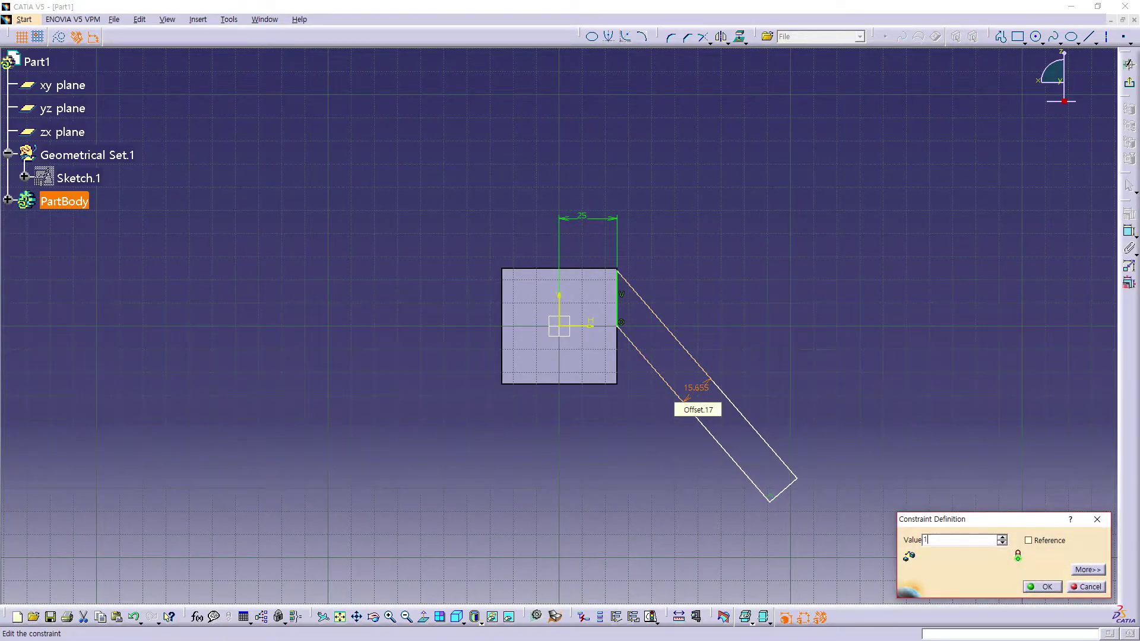
type("15")
key("Return")
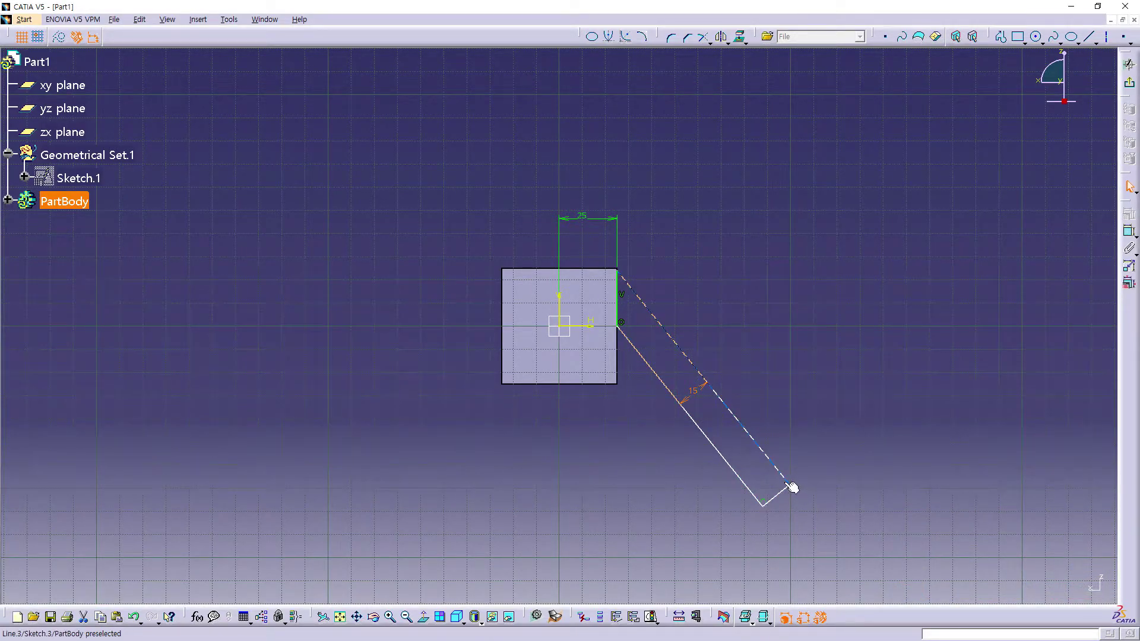
left_click(782, 494)
left_click(736, 411)
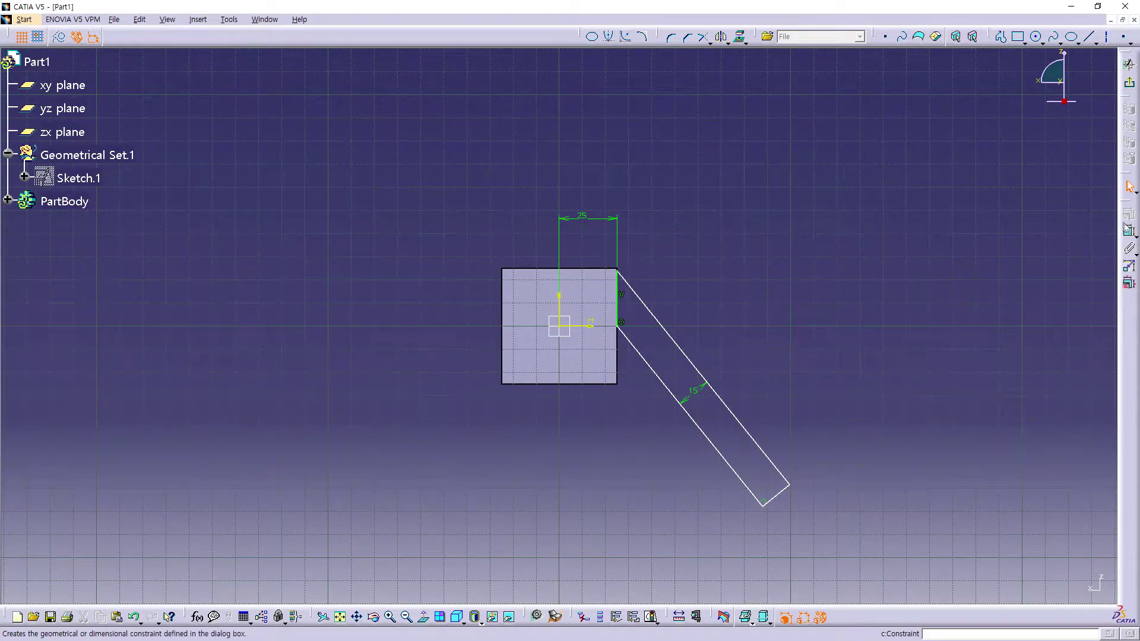
left_click(1130, 82)
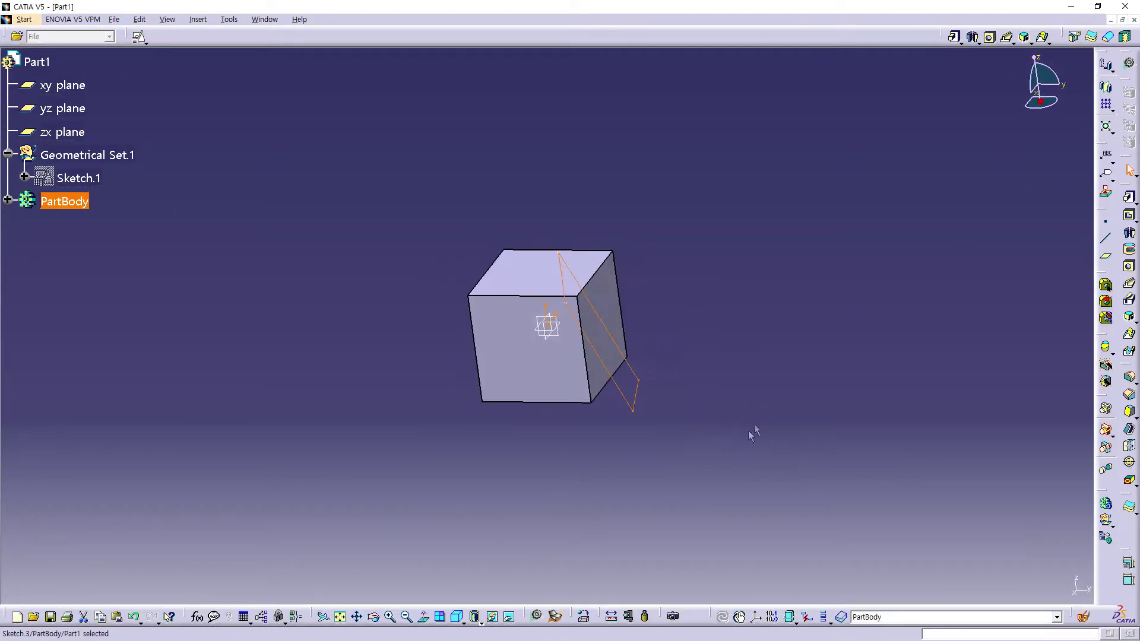
Create a 360-degree Shaft from the sloping profile, revolved around its lower long edge.
mouse_move(743, 382)
middle_mouse_down()
mouse_move(593, 523)
mouse_move(384, 407)
mouse_move(380, 211)
mouse_move(330, 198)
mouse_move(374, 208)
middle_mouse_up()
left_click(427, 433)
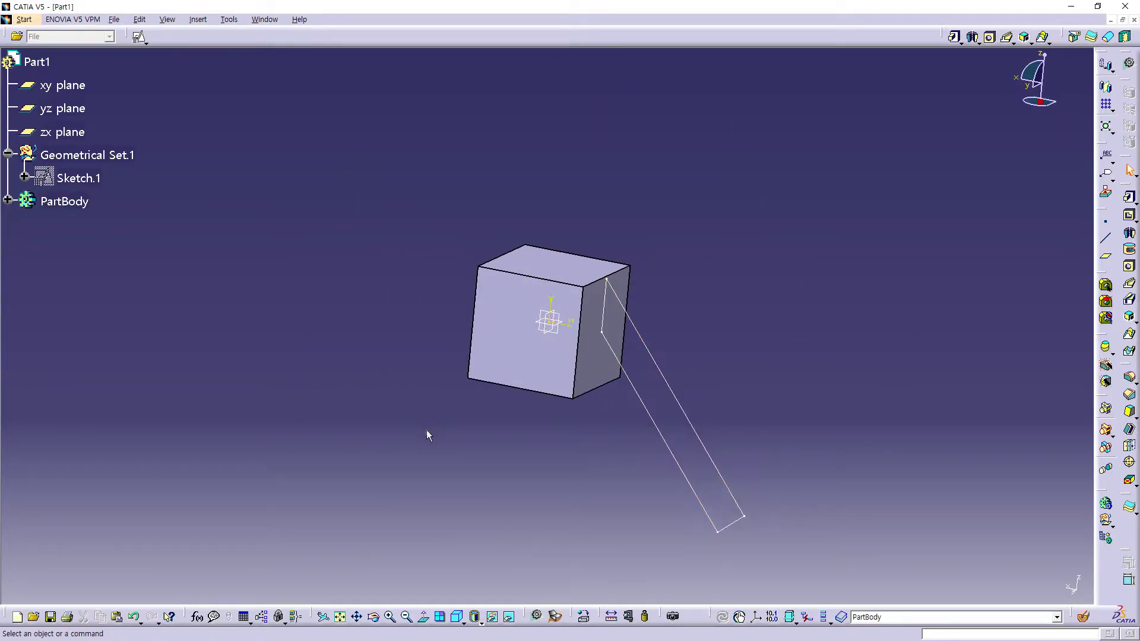
middle_click(428, 433)
left_click(972, 36)
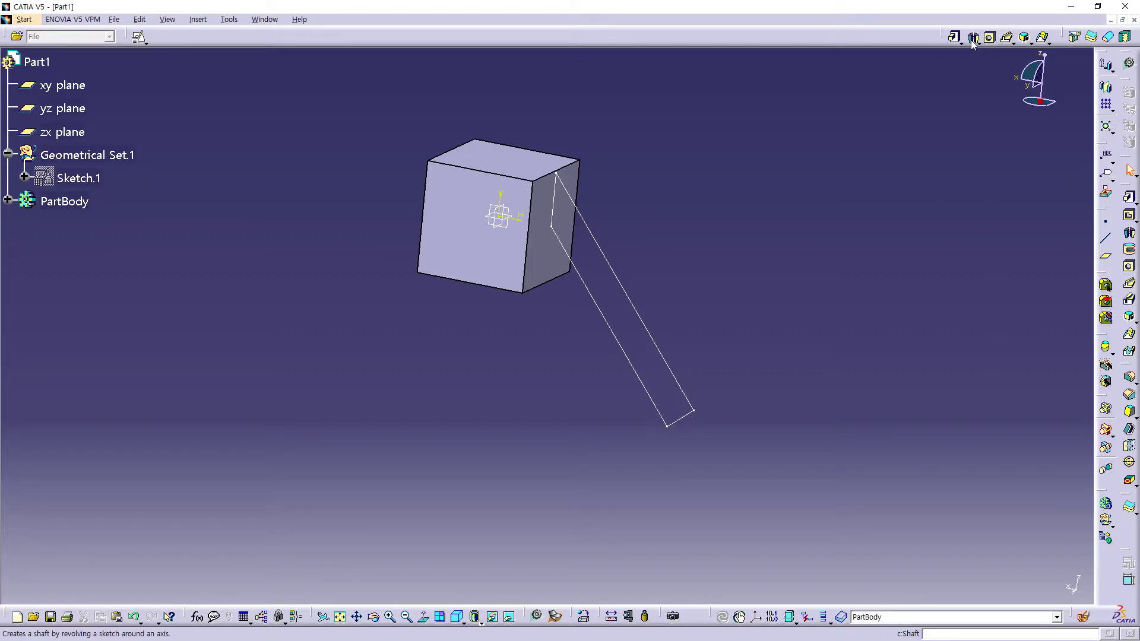
left_click(617, 325)
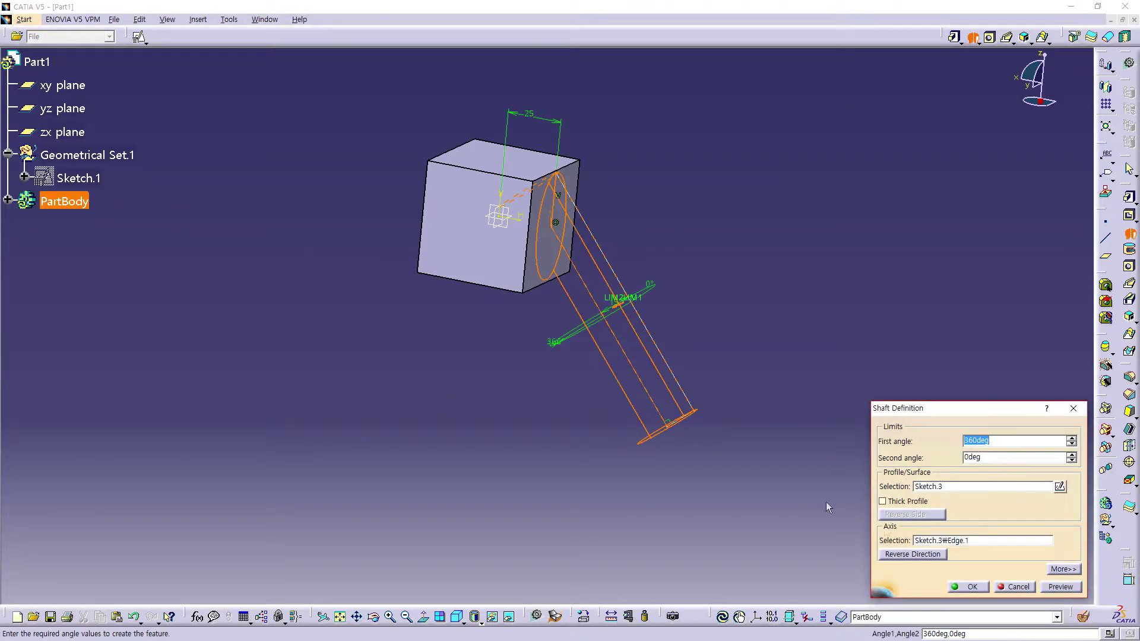
left_click(983, 589)
Start a positioned sketch on the shaft's flat circular end face with implicit origin and orientation.
middle_click_drag(786, 517, 736, 416)
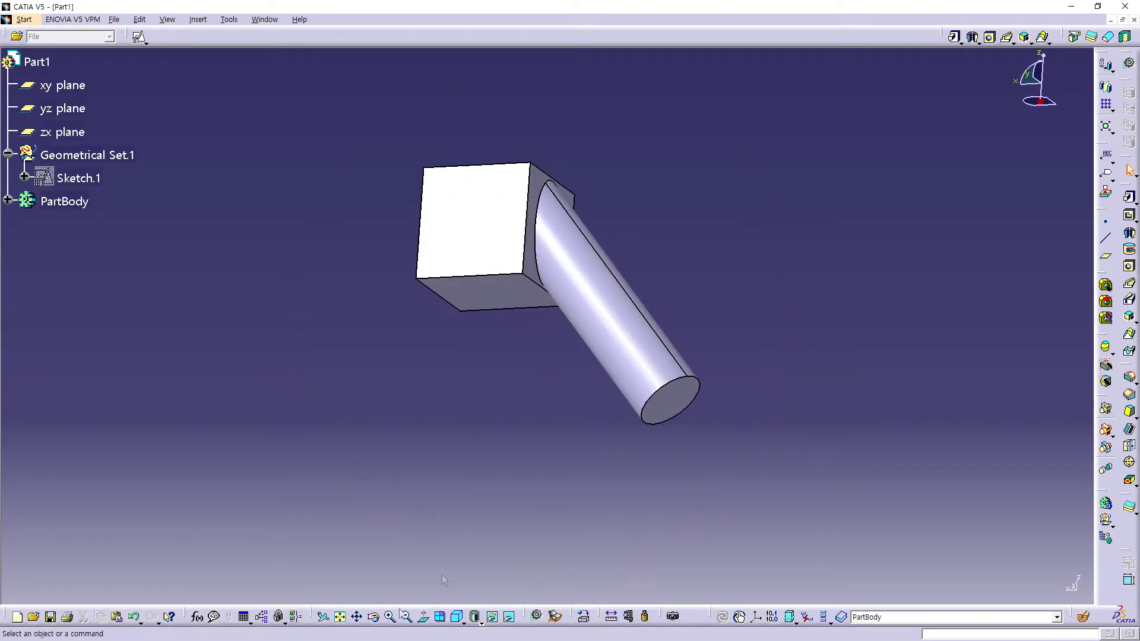
middle_click_drag(418, 584, 517, 570)
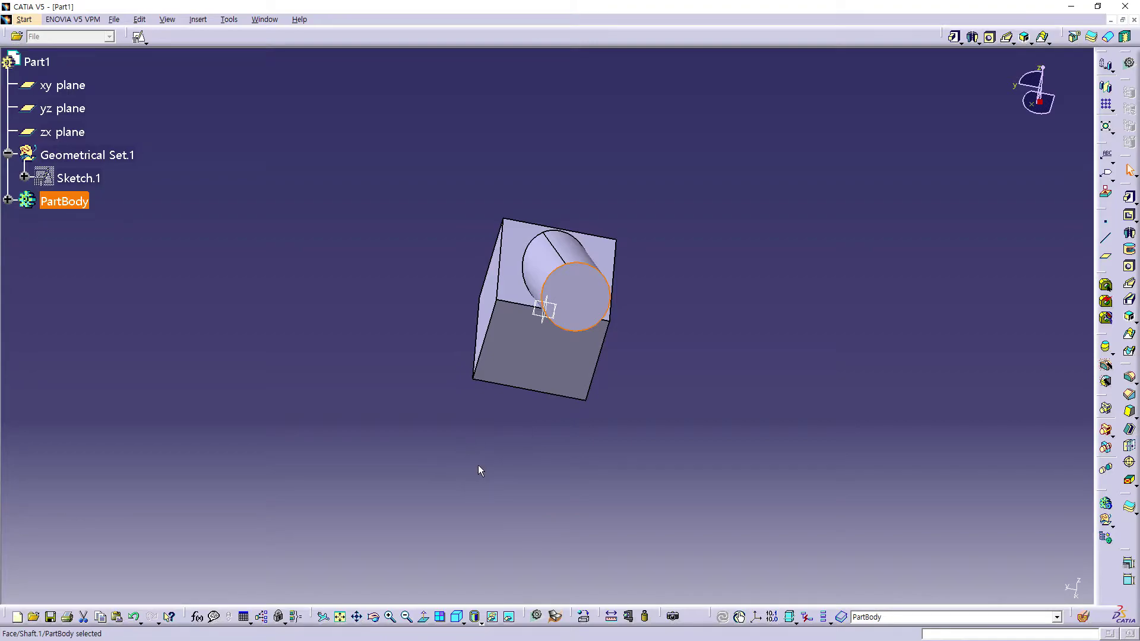
left_click(145, 41)
left_click(143, 20)
left_click(575, 297)
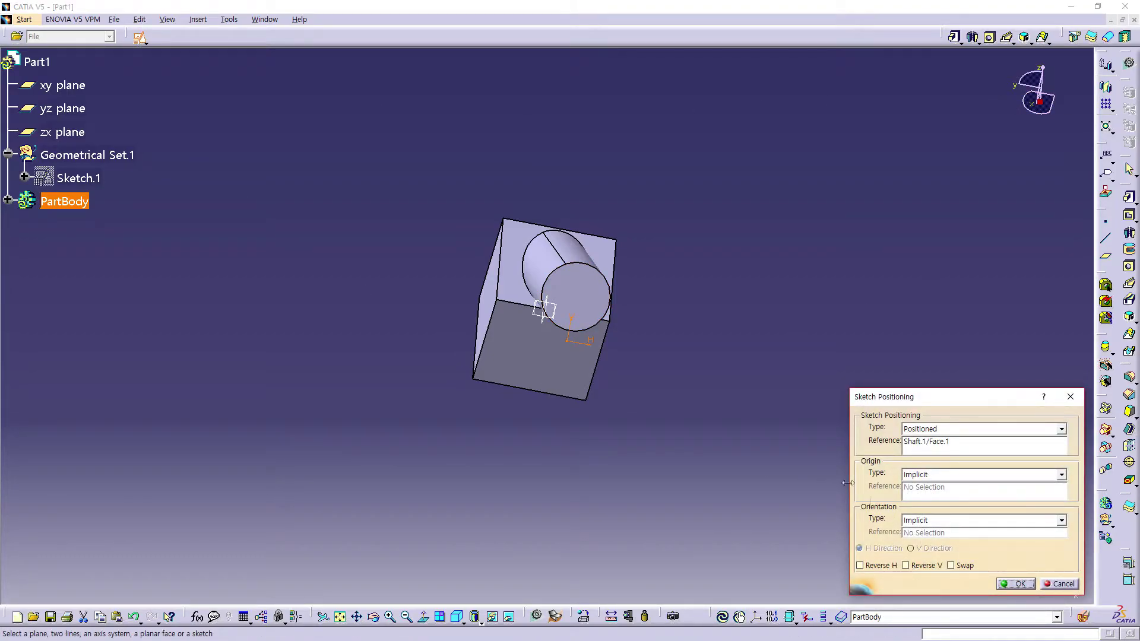
left_click(1017, 585)
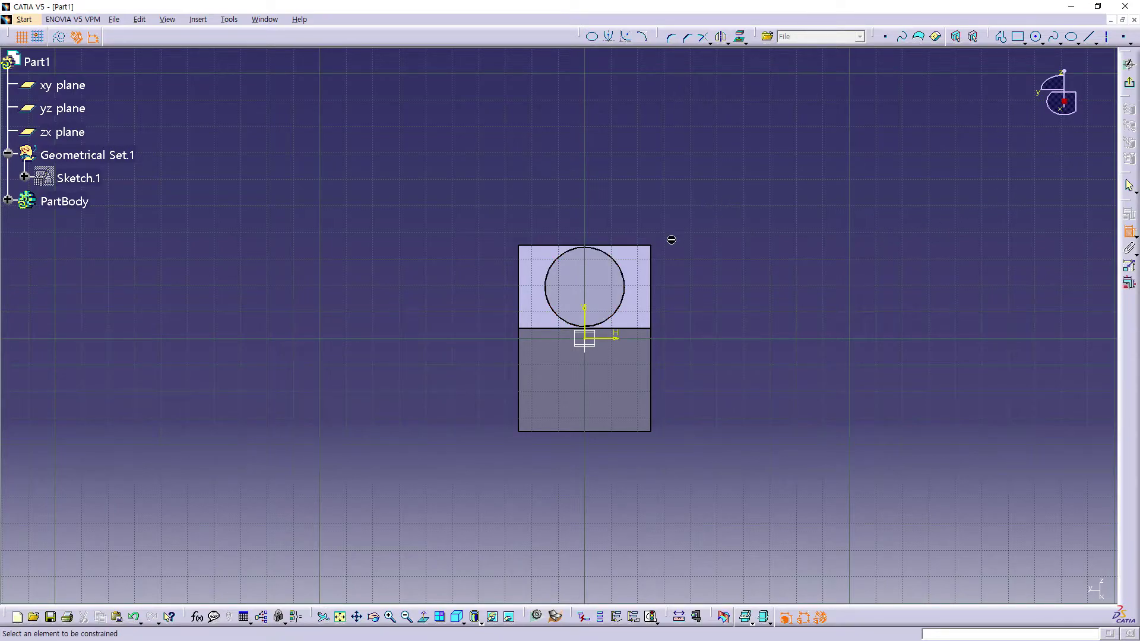
Try to project the shaft's circular end edge into the sketch.
key("Escape")
mouse_move(526, 406)
middle_mouse_down()
mouse_move(562, 252)
mouse_move(575, 328)
middle_mouse_up()
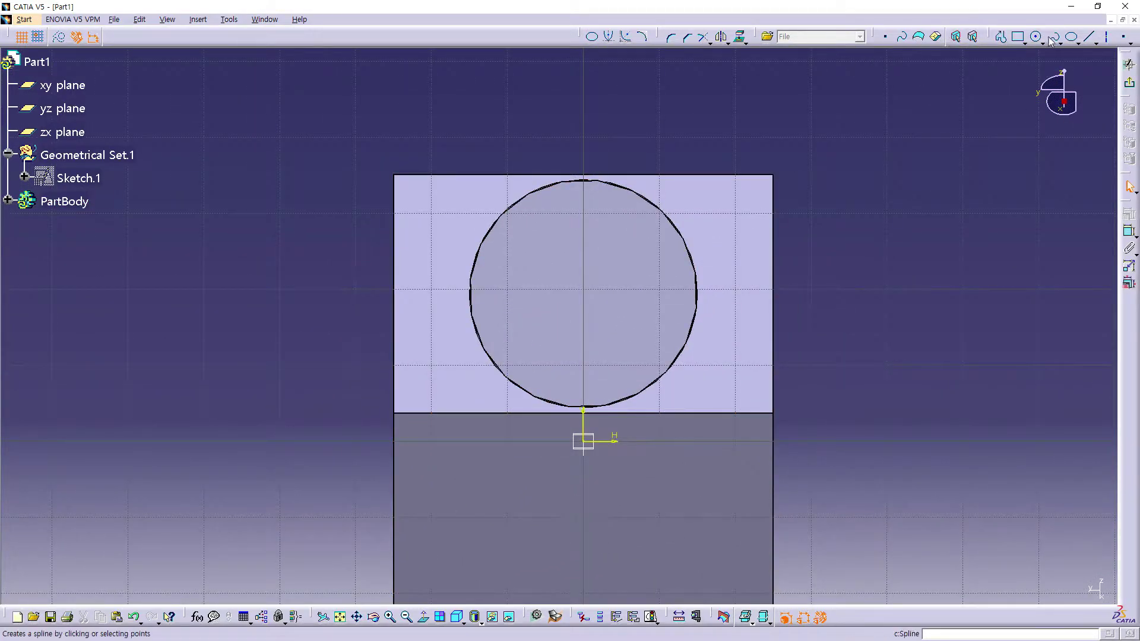
left_click(528, 196)
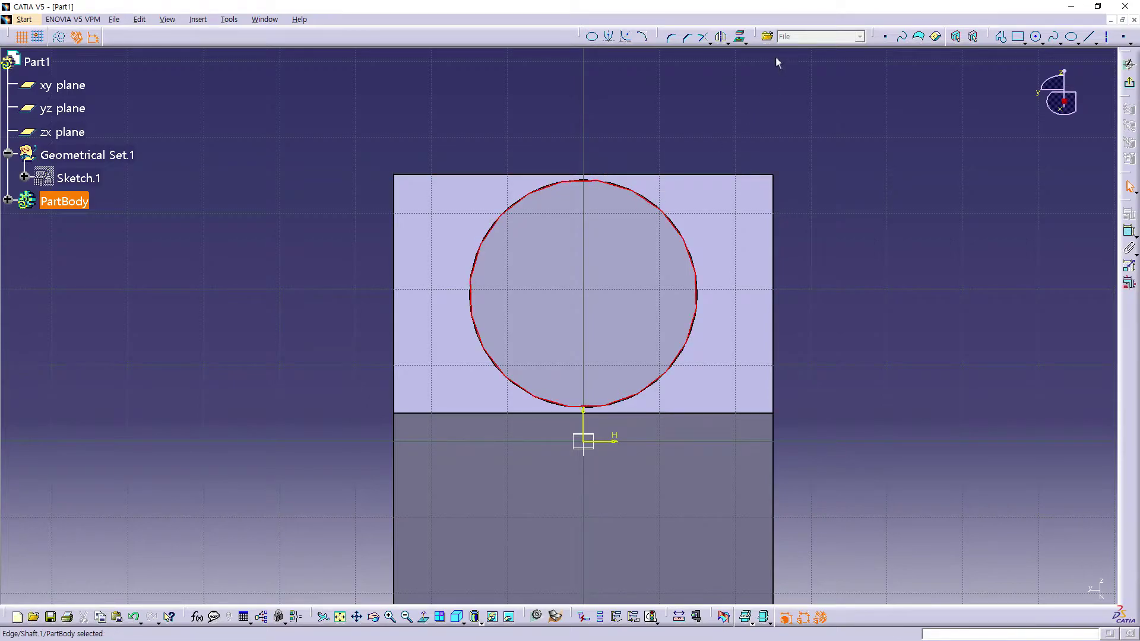
left_click(741, 36)
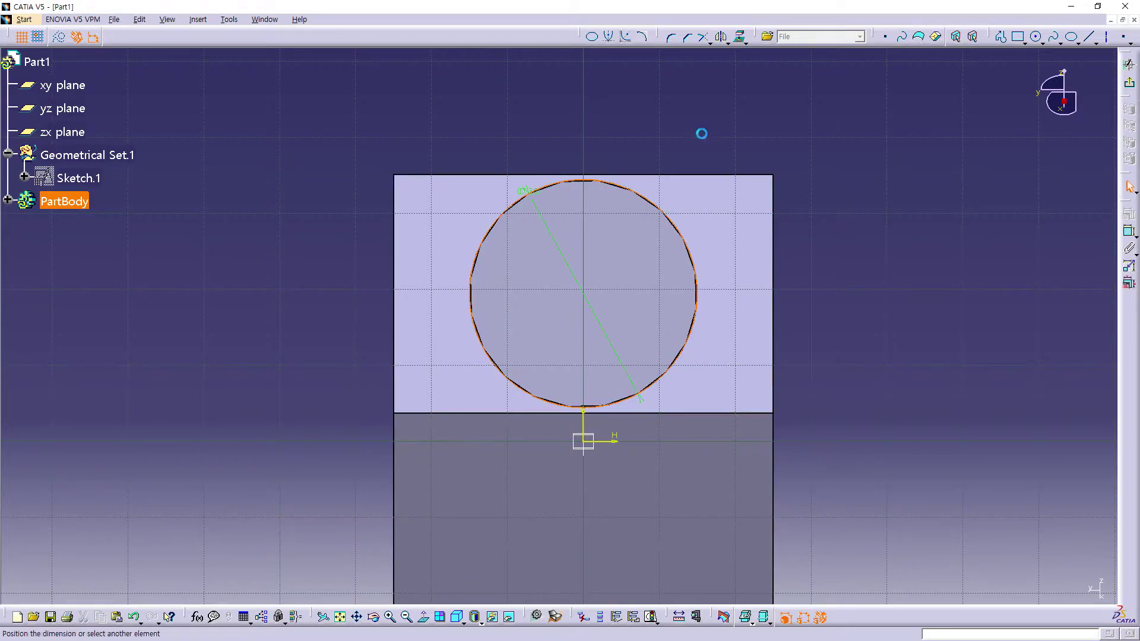
key("Escape")
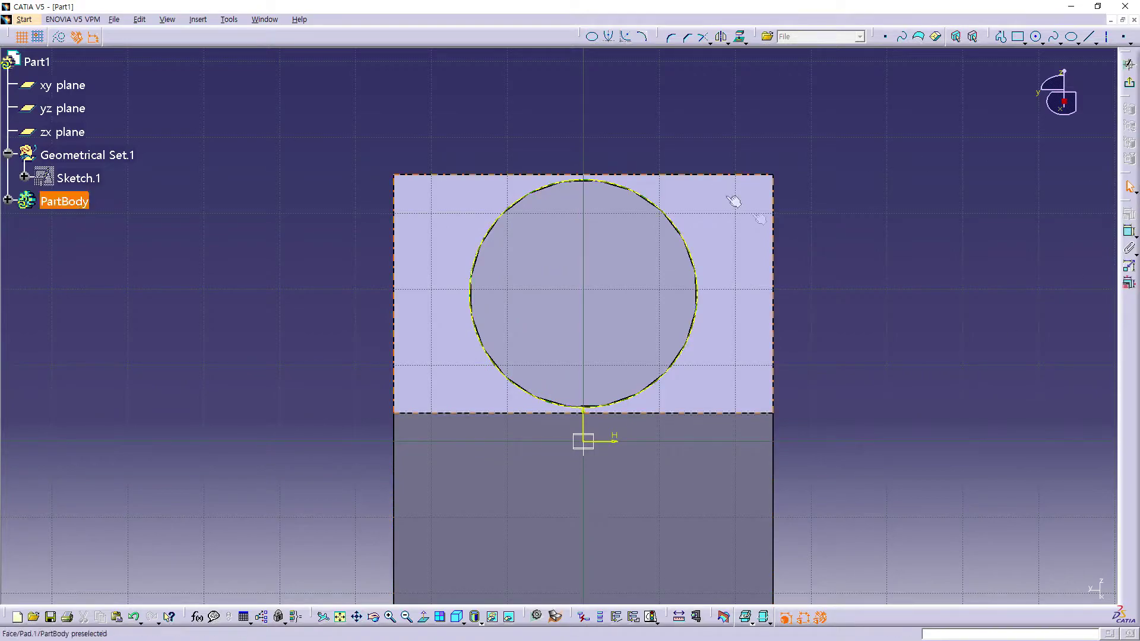
left_click(891, 131)
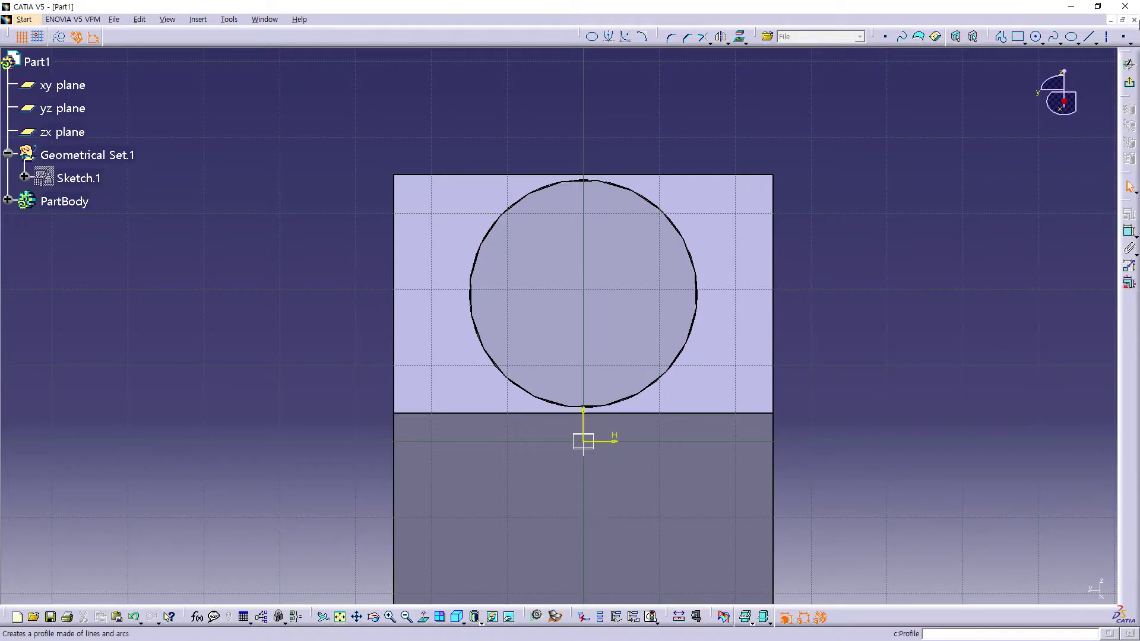
Draw a circle centred on the vertical axis within the shaft's end face and set its diameter to 30 mm.
left_click(1036, 37)
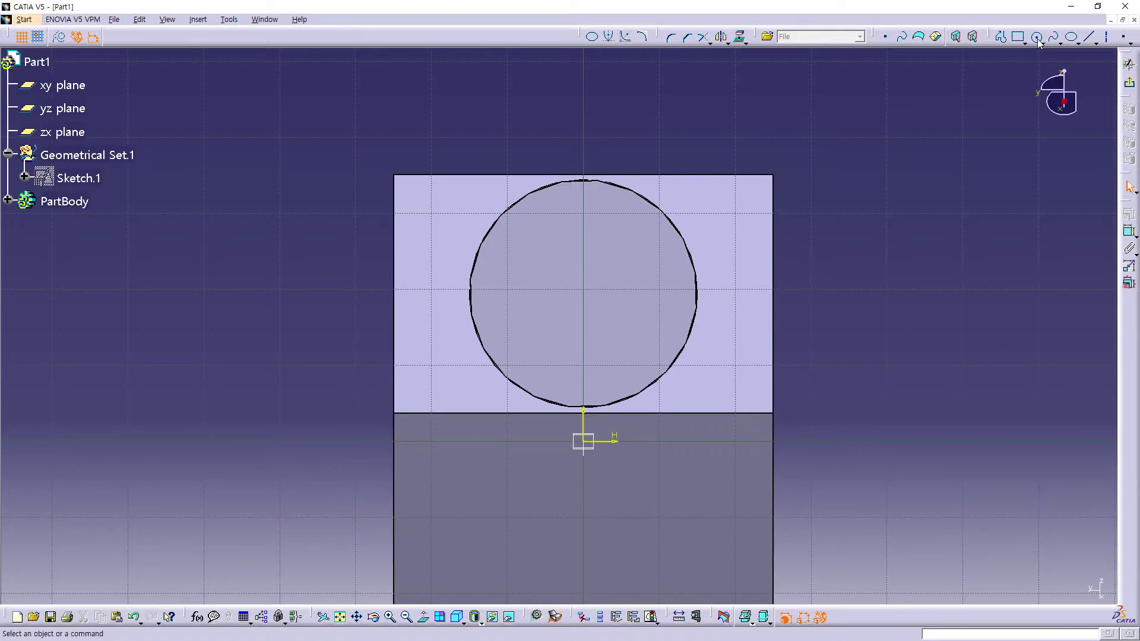
left_click(588, 283)
left_click(667, 271)
left_click(667, 271)
left_click(726, 145)
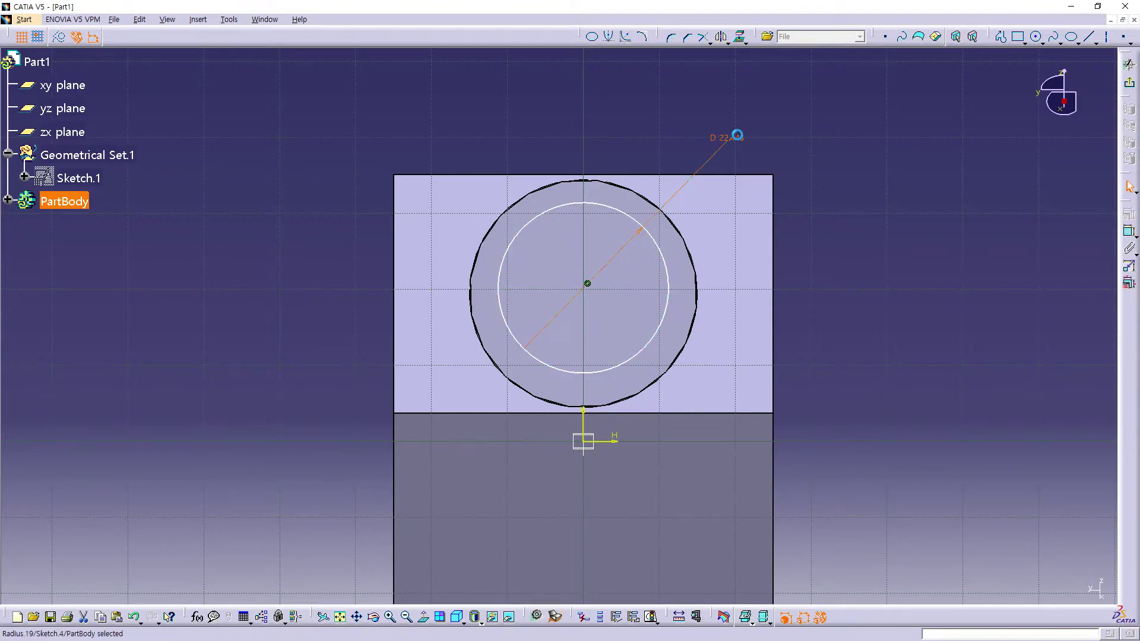
double_click(732, 138)
type("30")
key("Return")
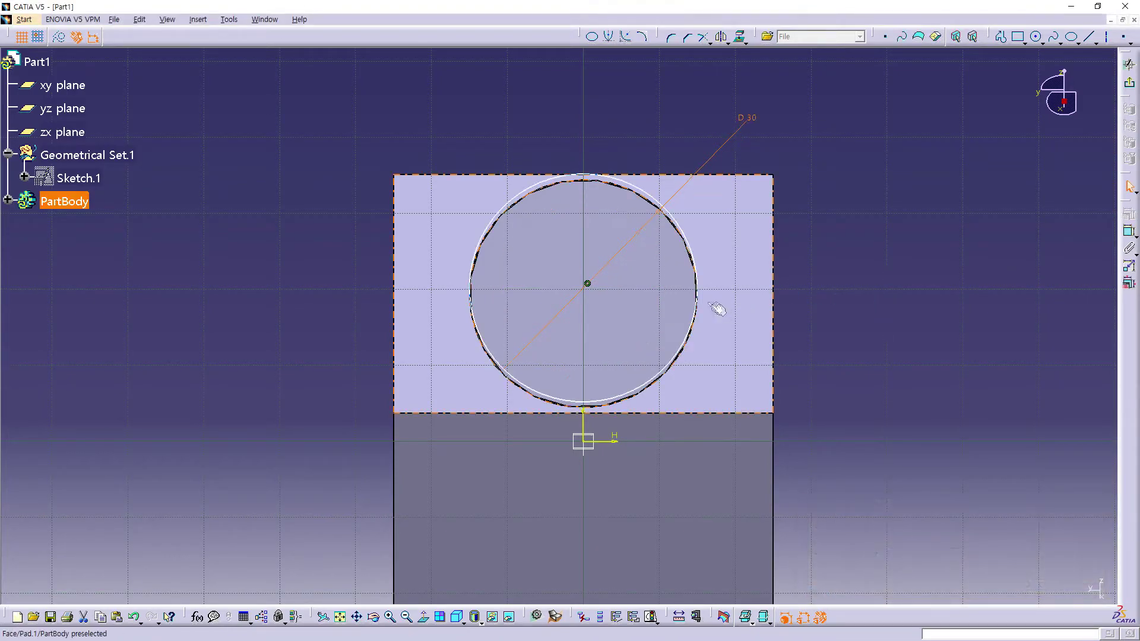
Try to make the 30 mm circle coincident with the shaft's circular end edge.
left_click(691, 237)
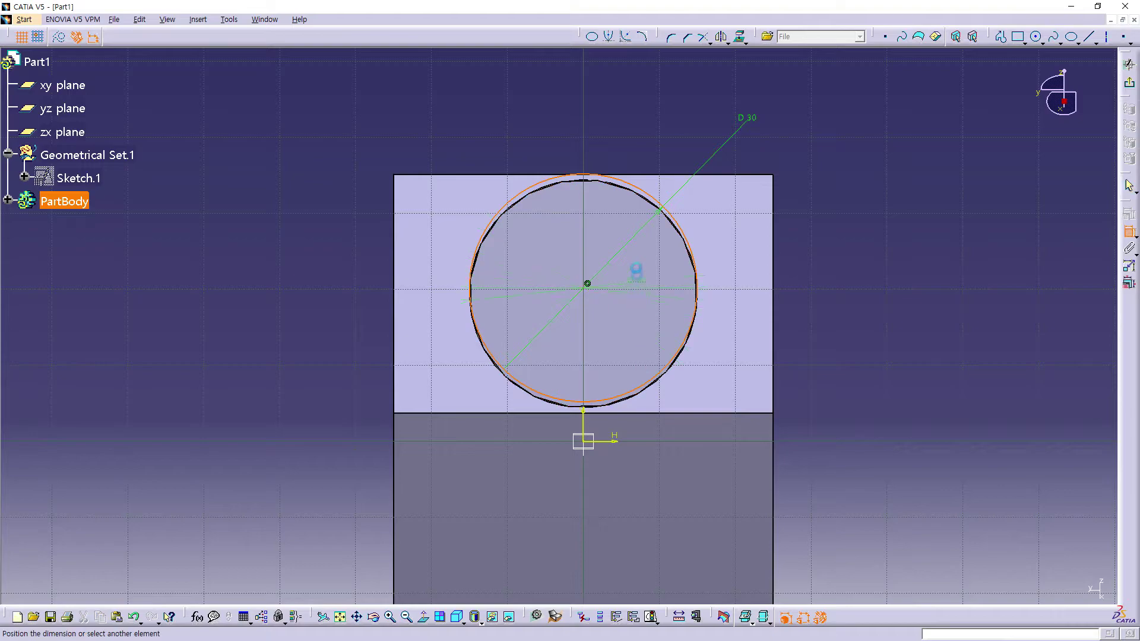
middle_click_drag(461, 309, 314, 344)
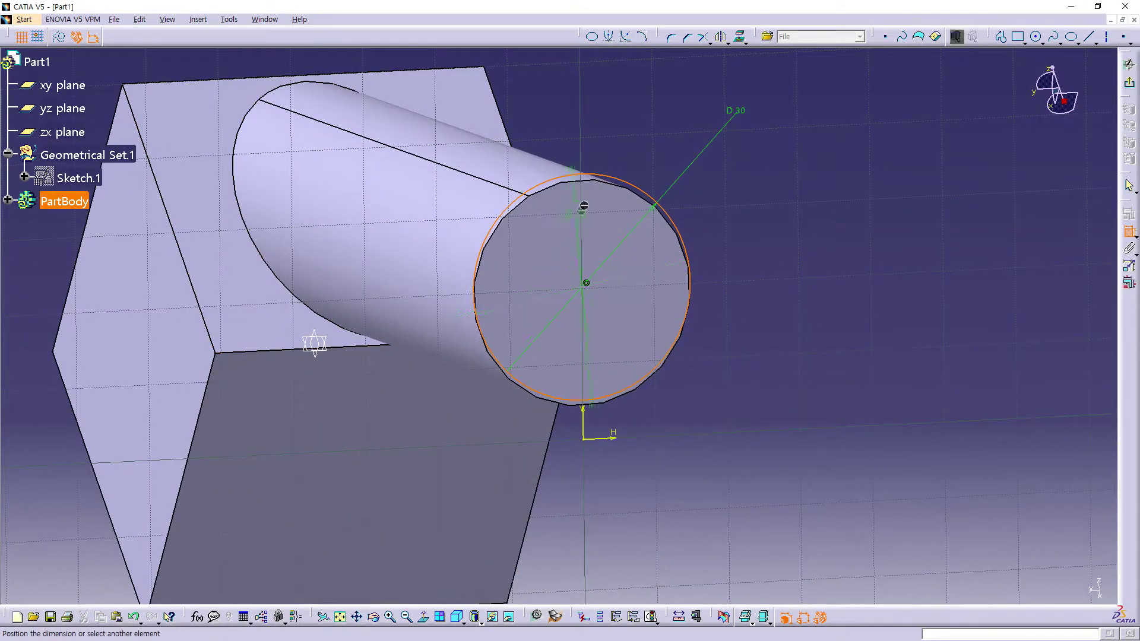
left_click(572, 186)
right_click(936, 204)
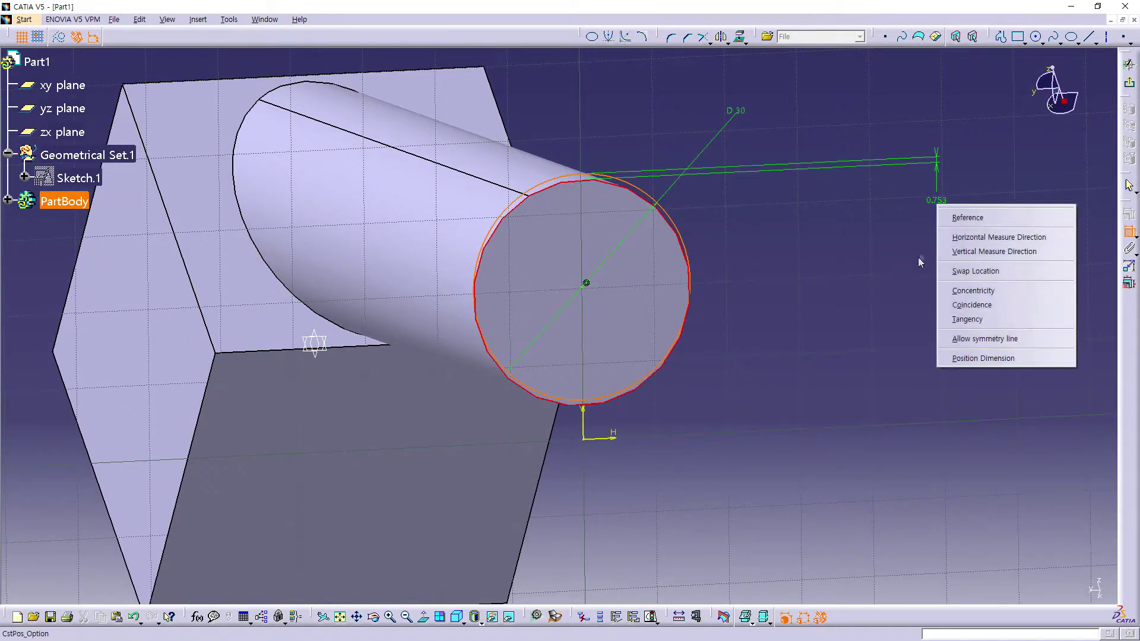
left_click(988, 306)
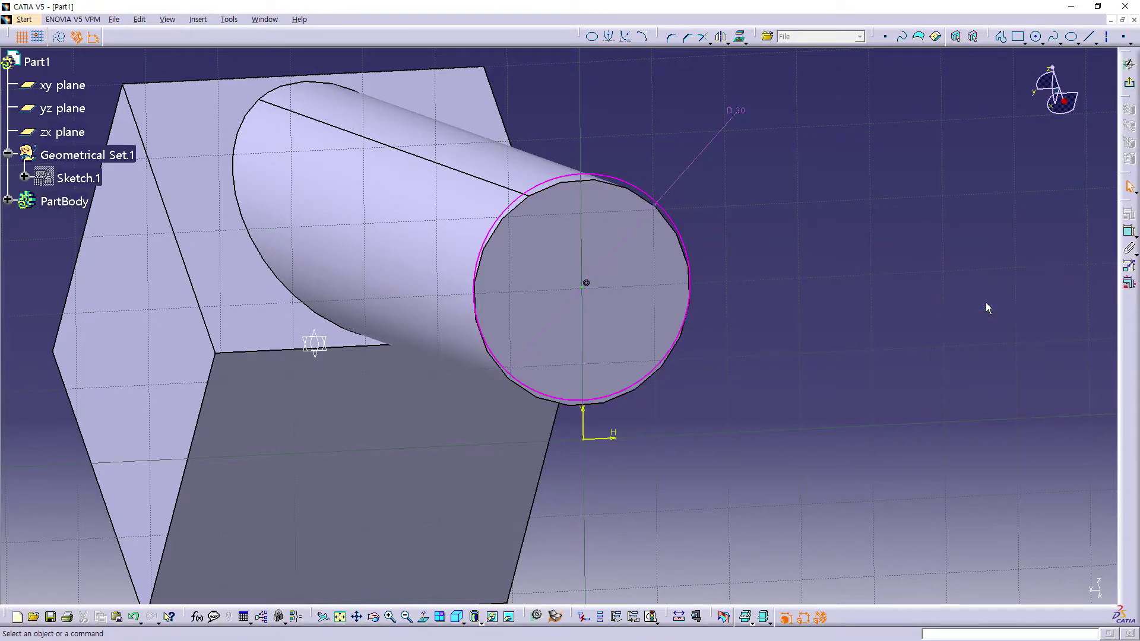
Constrain the 30 mm circle to be concentric with the shaft's circular end edge.
left_click(623, 204)
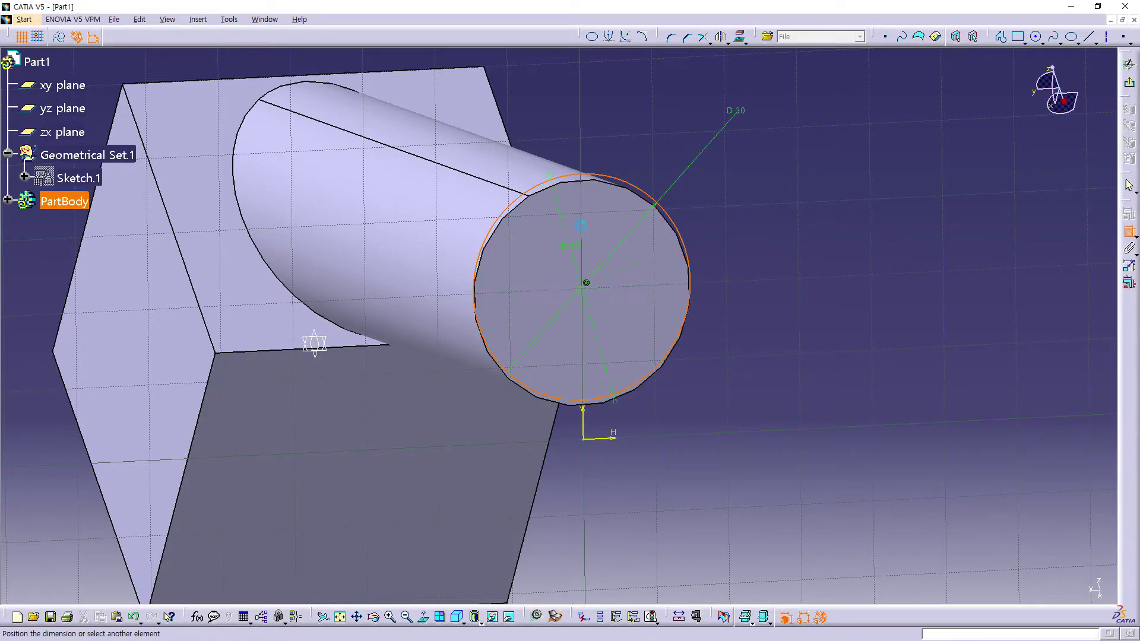
left_click(593, 183)
right_click(839, 167)
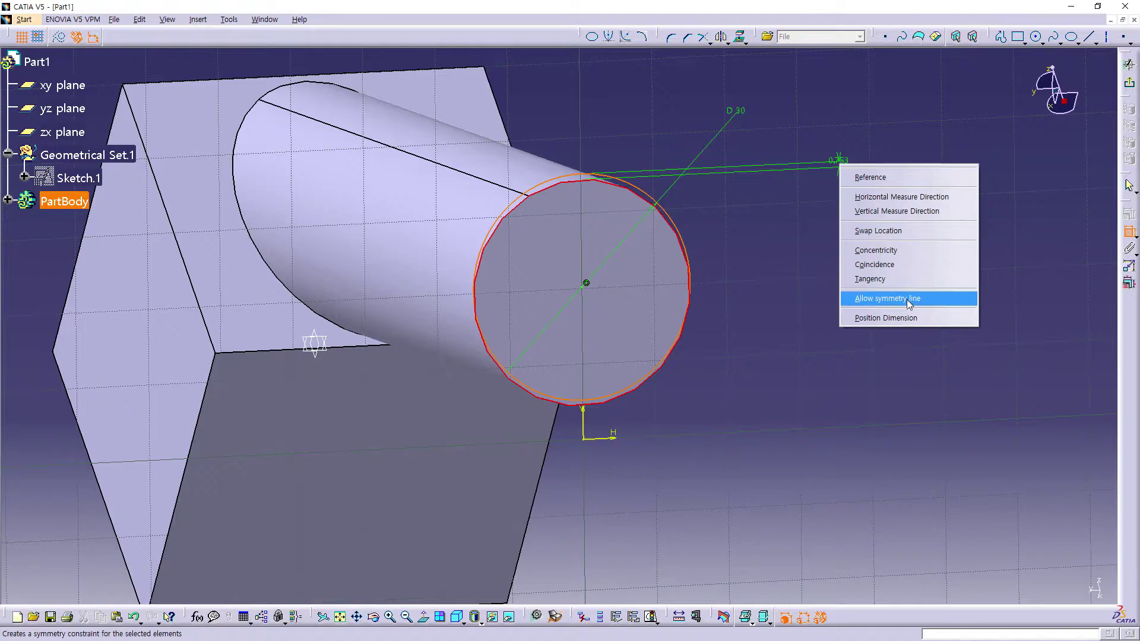
left_click(921, 251)
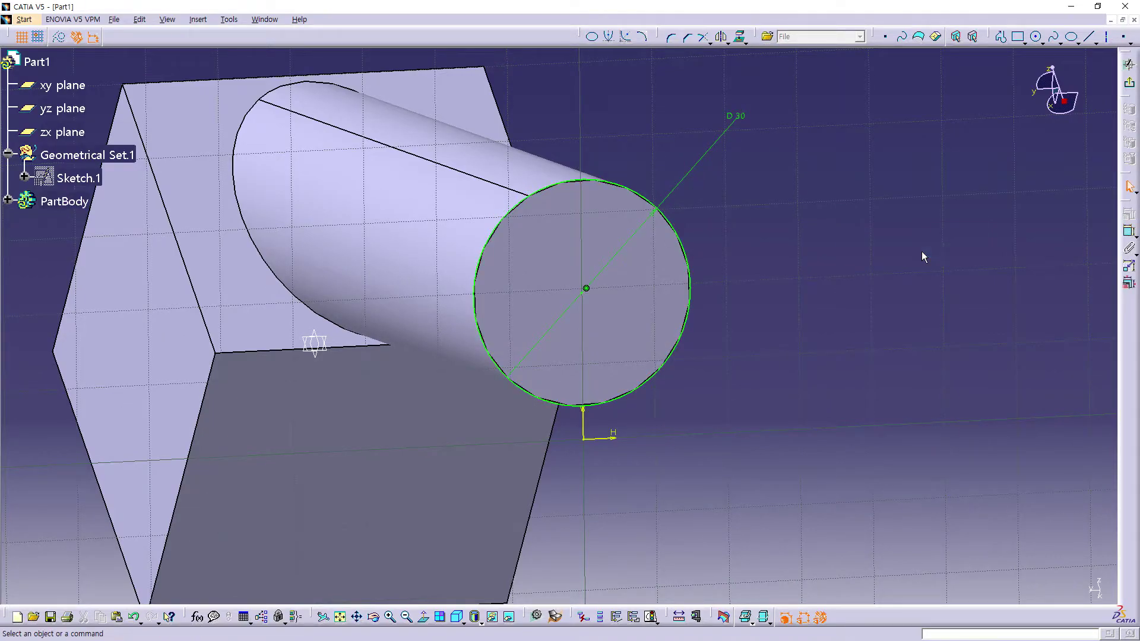
Add a point at the centre of the 30 mm circle and exit the sketch.
left_click(422, 618)
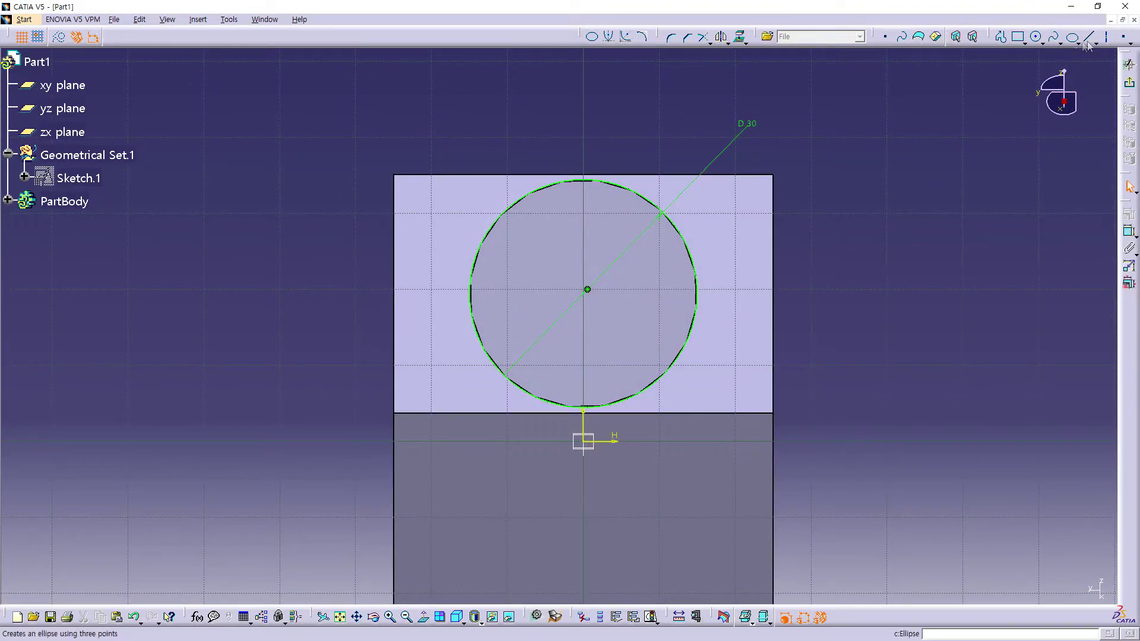
left_click(1126, 38)
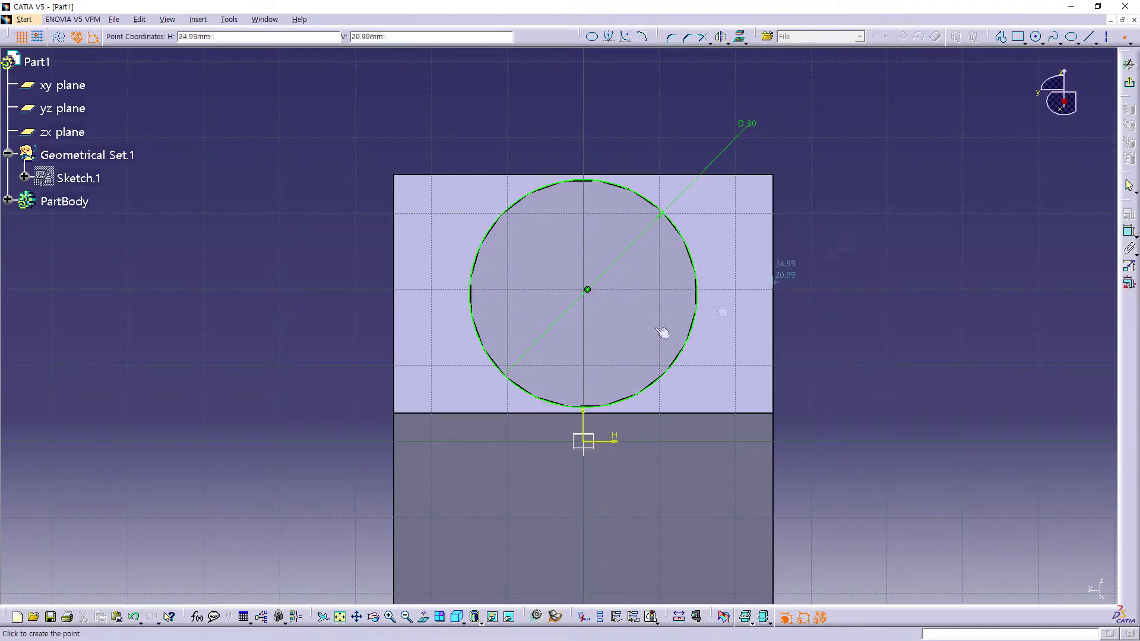
left_click(597, 289)
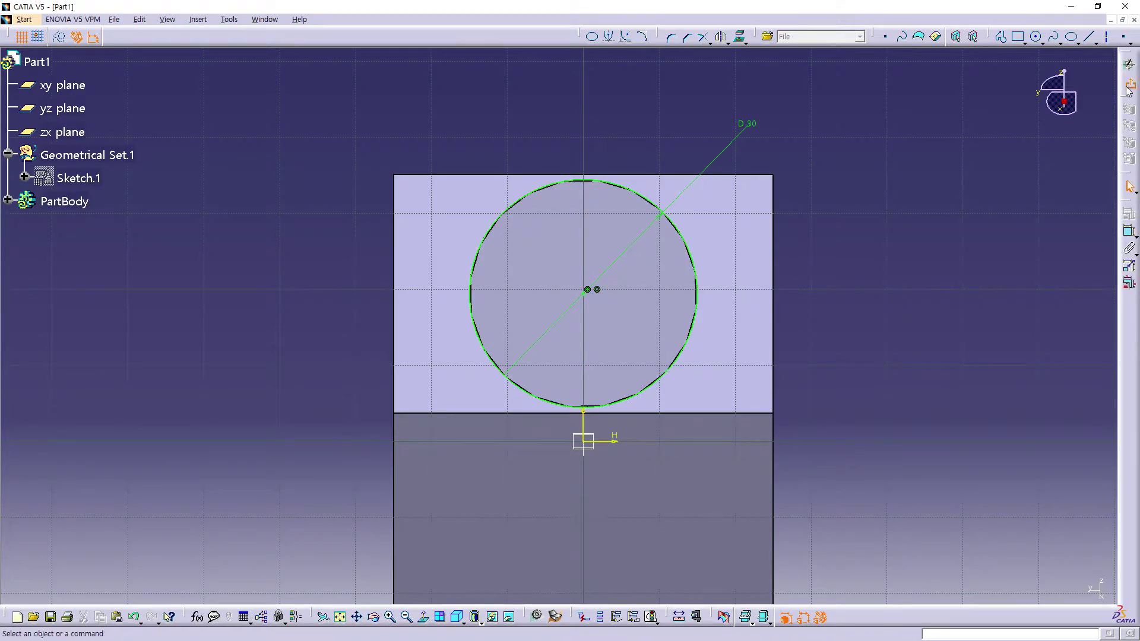
left_click(1130, 64)
Try a Standard axis system with its origin at the end-face sketch's centre point, reversing the X and Y axis directions.
mouse_move(236, 319)
middle_mouse_down()
mouse_move(425, 395)
mouse_move(428, 412)
mouse_move(715, 420)
middle_mouse_up()
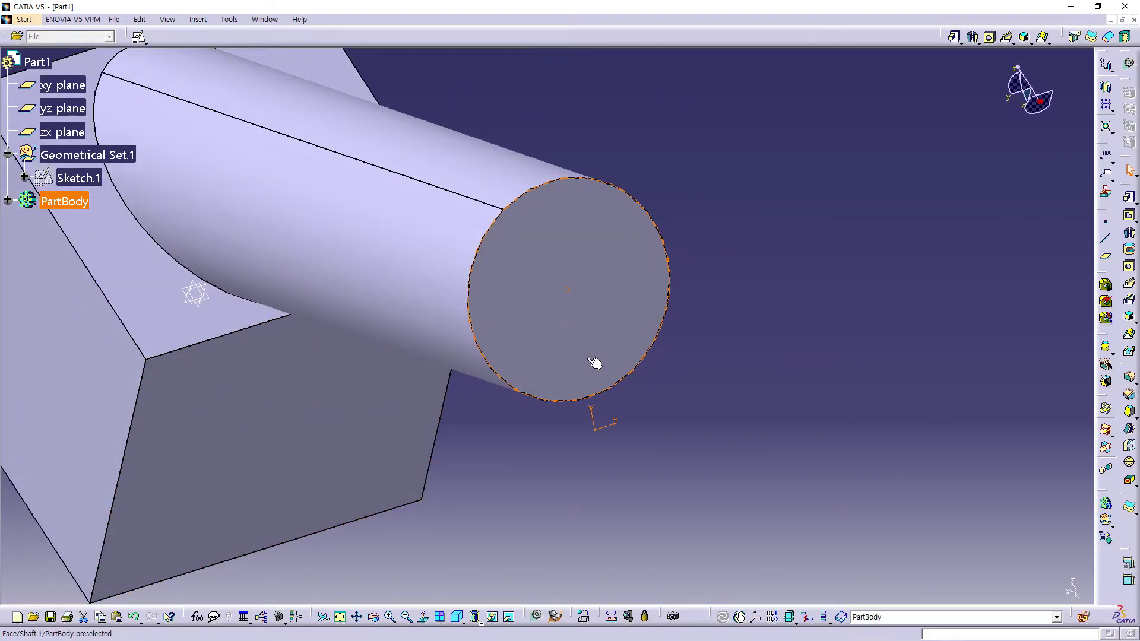
middle_click_drag(781, 465, 545, 446)
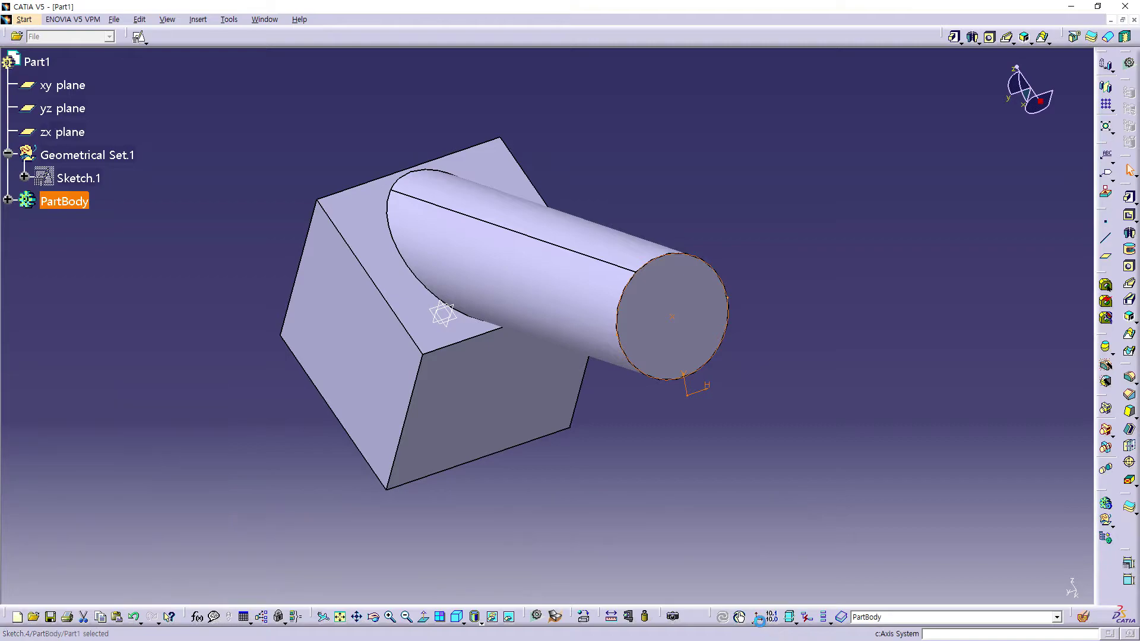
left_click(759, 619)
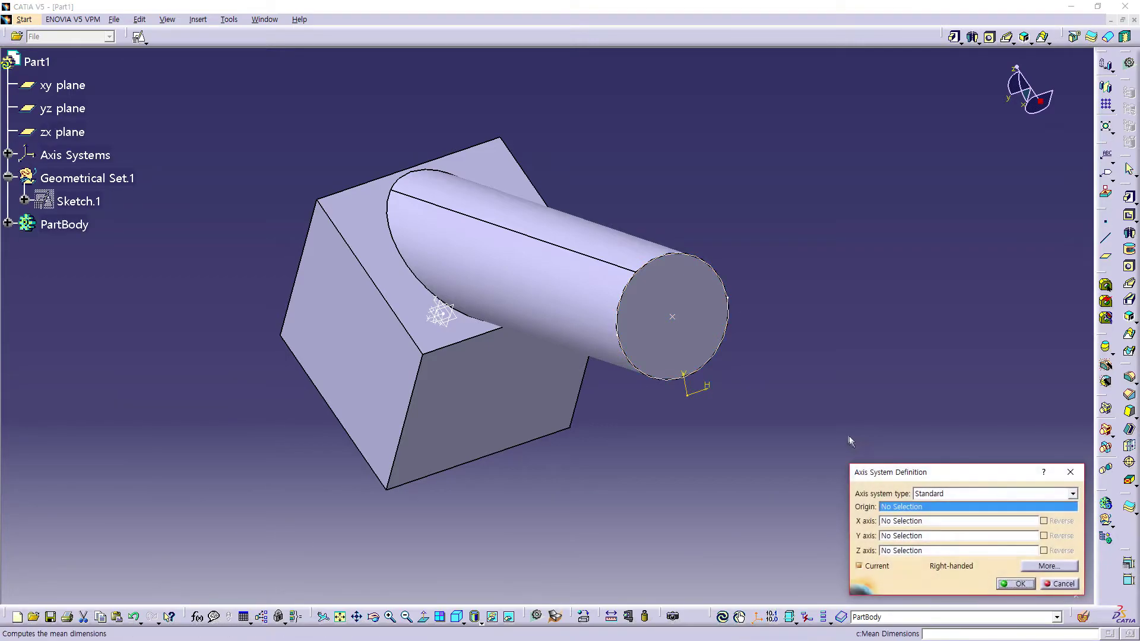
left_click(674, 318)
middle_click_drag(611, 483, 546, 494)
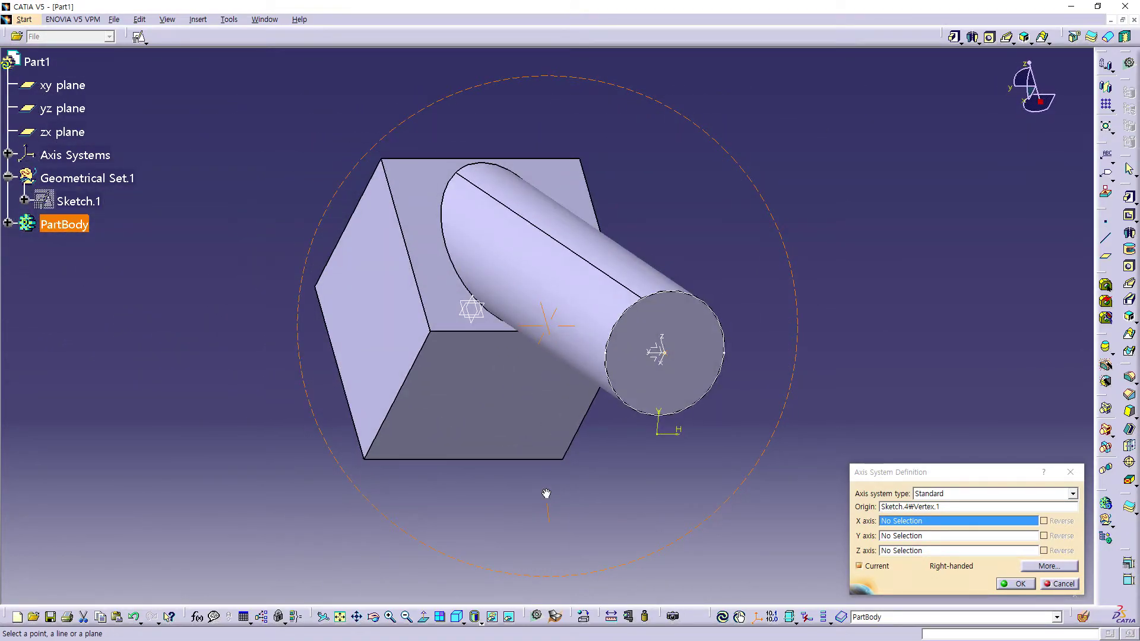
left_click(662, 352)
middle_click_drag(560, 453, 765, 466)
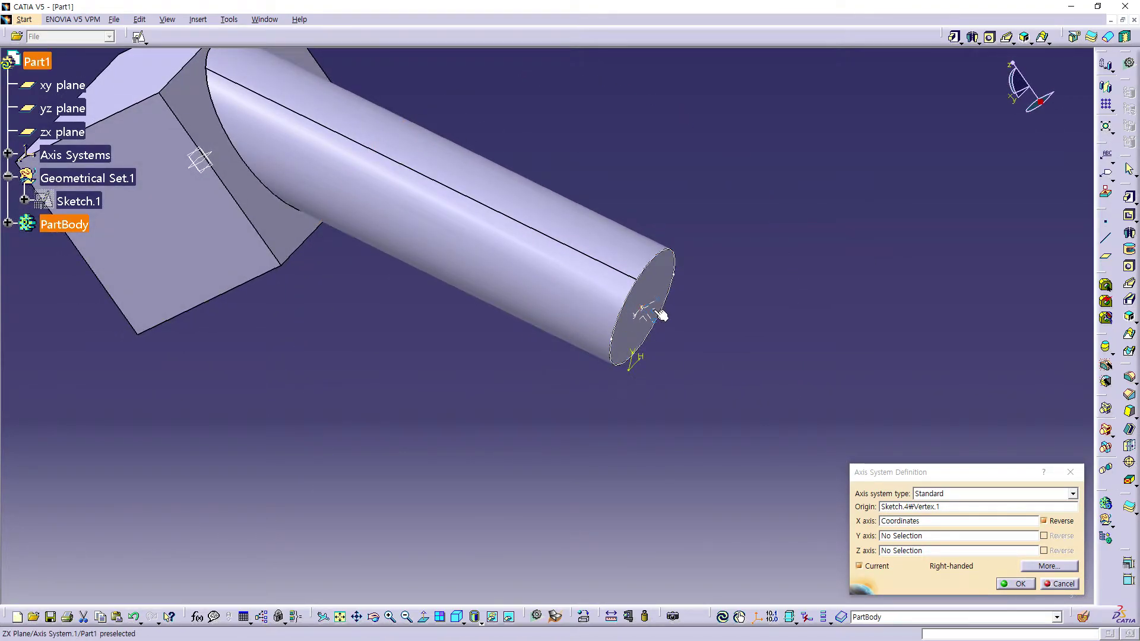
left_click(644, 297)
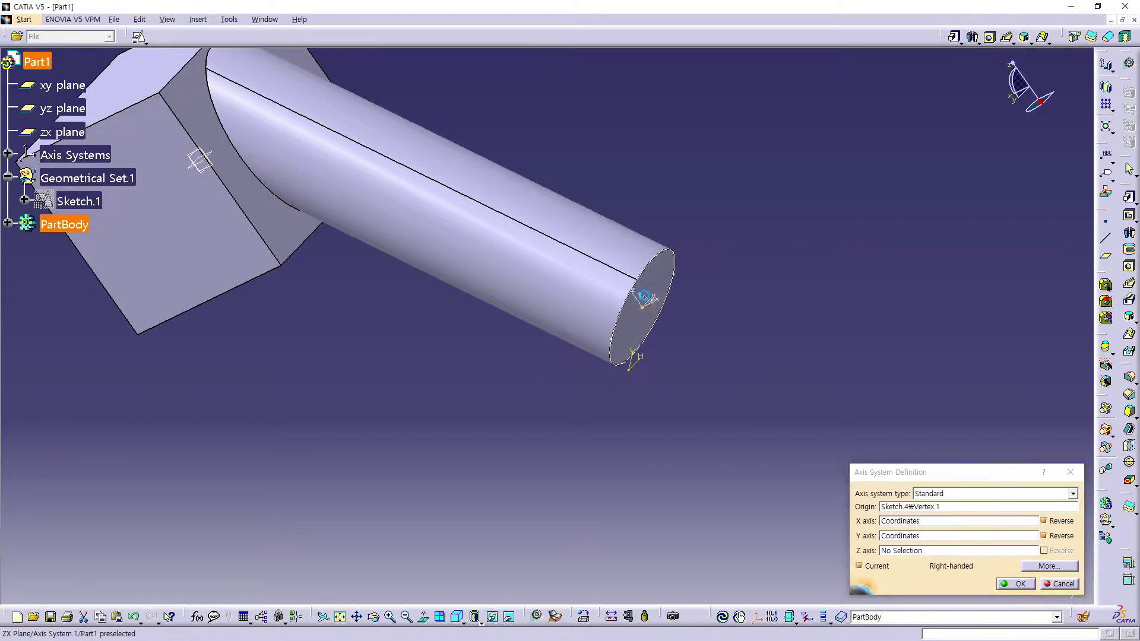
left_click(644, 296)
Try the Axis rotation type for the axis system, return to Standard and cancel the definition.
left_click(1074, 494)
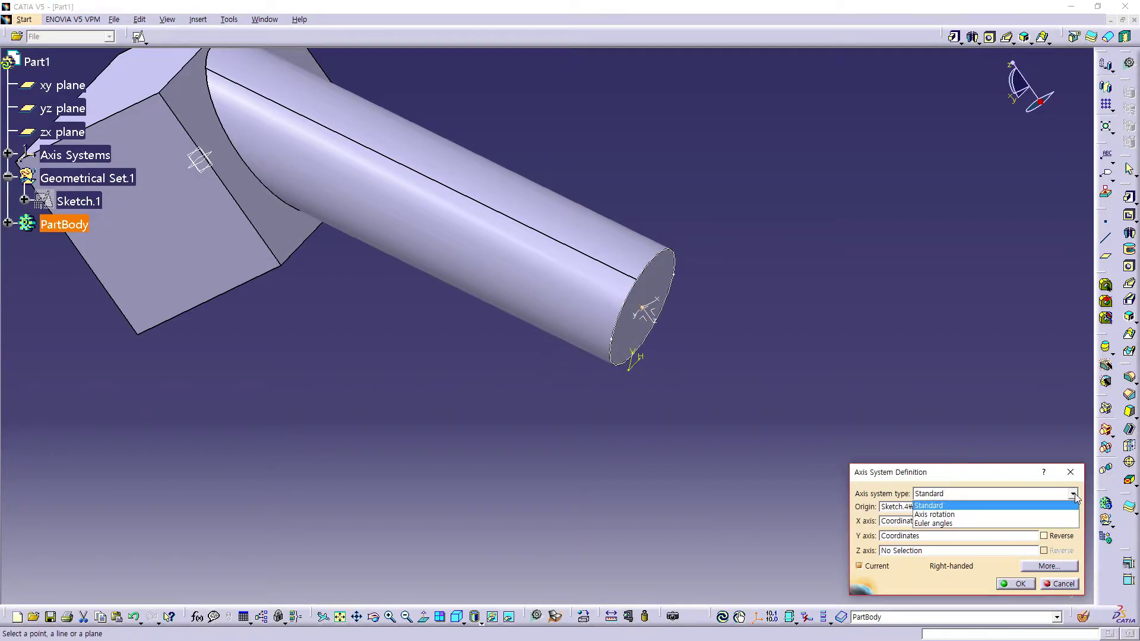
left_click(985, 514)
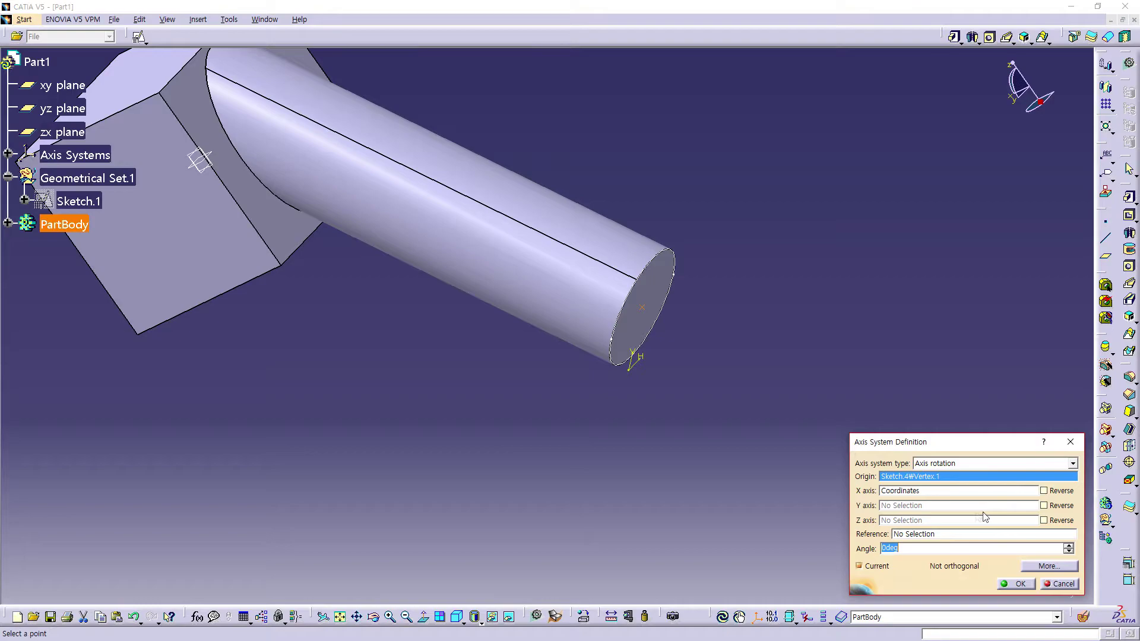
left_click(1073, 464)
left_click(1016, 474)
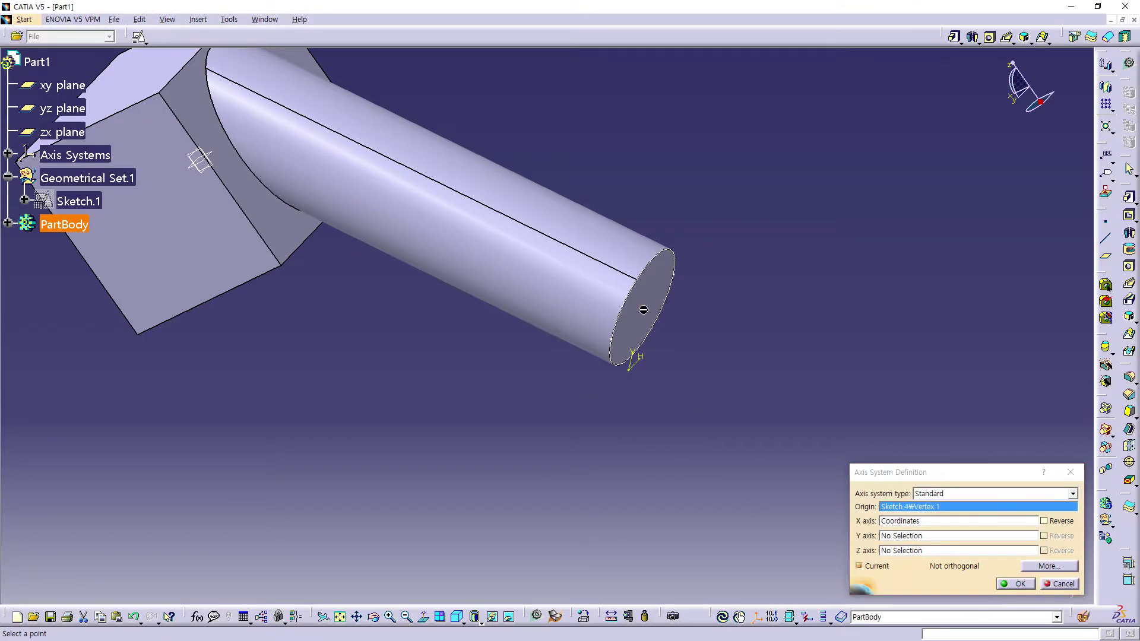
left_click(1052, 584)
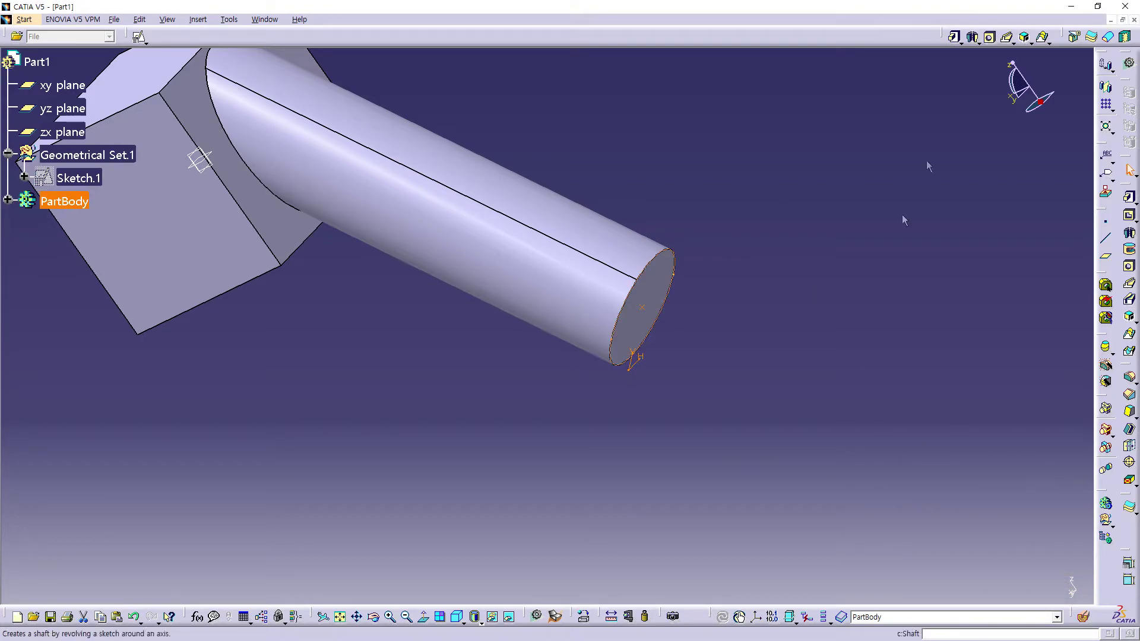
Start a new Standard axis system definition.
left_click(758, 618)
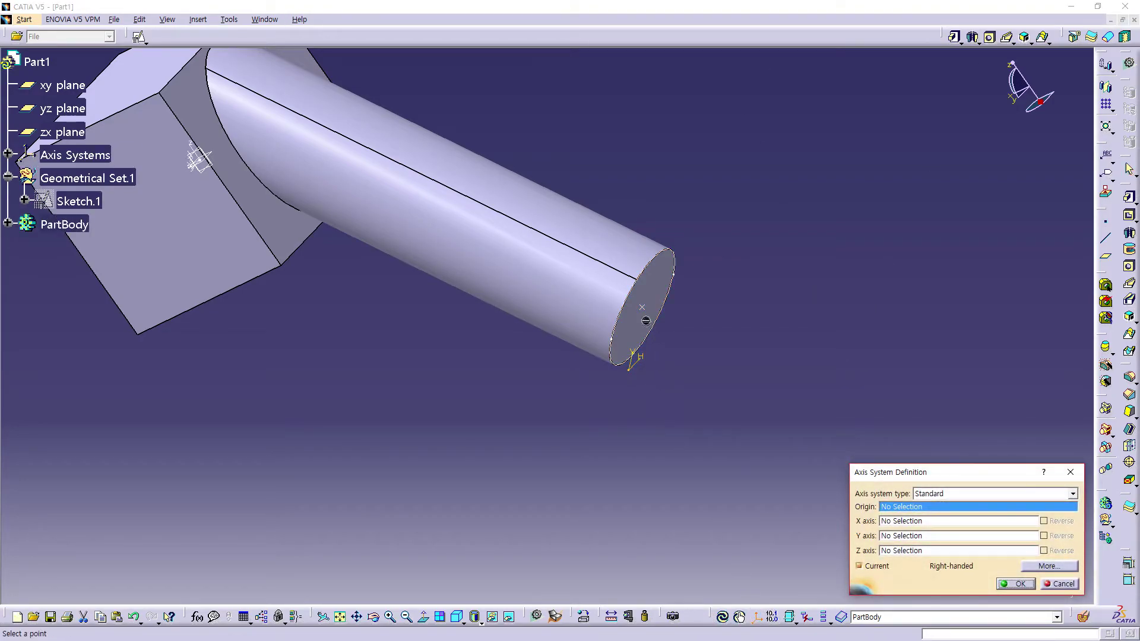